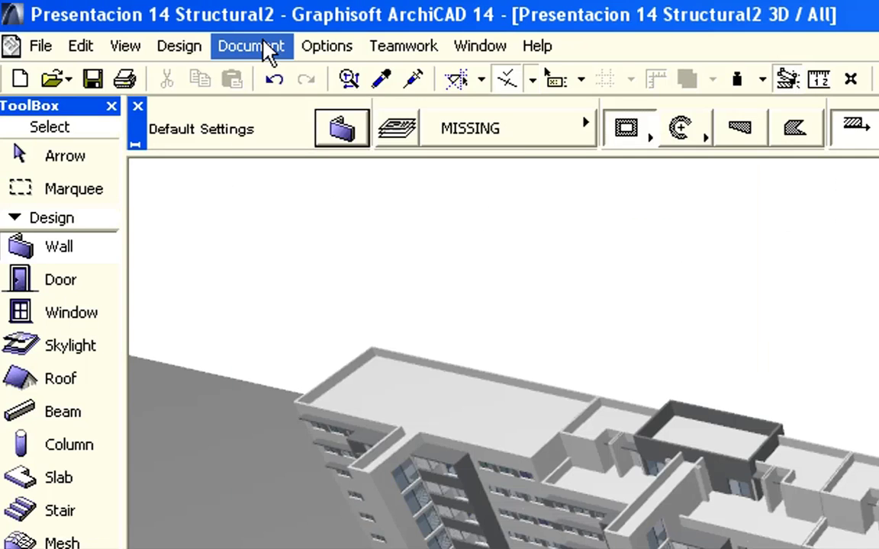
# - Open ArchiCAD's Document menu while the apartment complex 3D model is showing
pyautogui.click(98, 17)
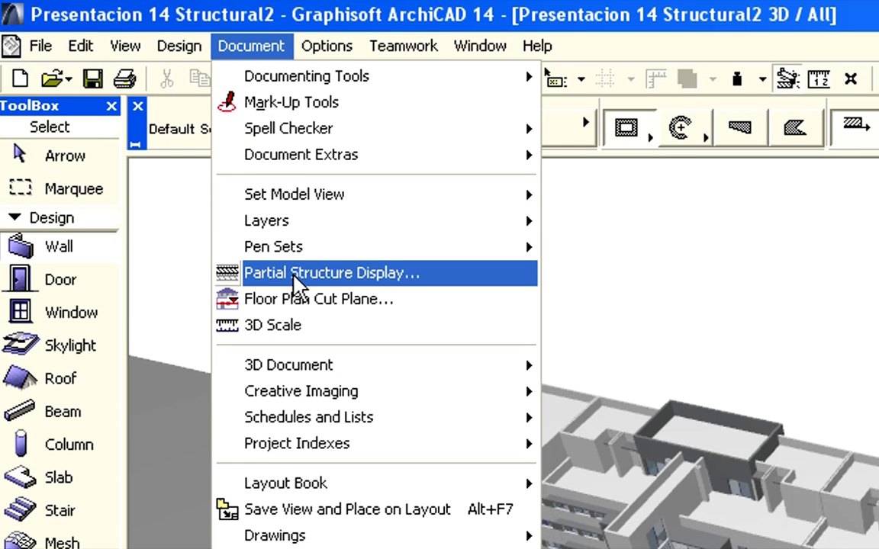
# - Set Partial Structure Display to 'Core of Load-Bearing Elements Only'
pyautogui.click(294, 276)
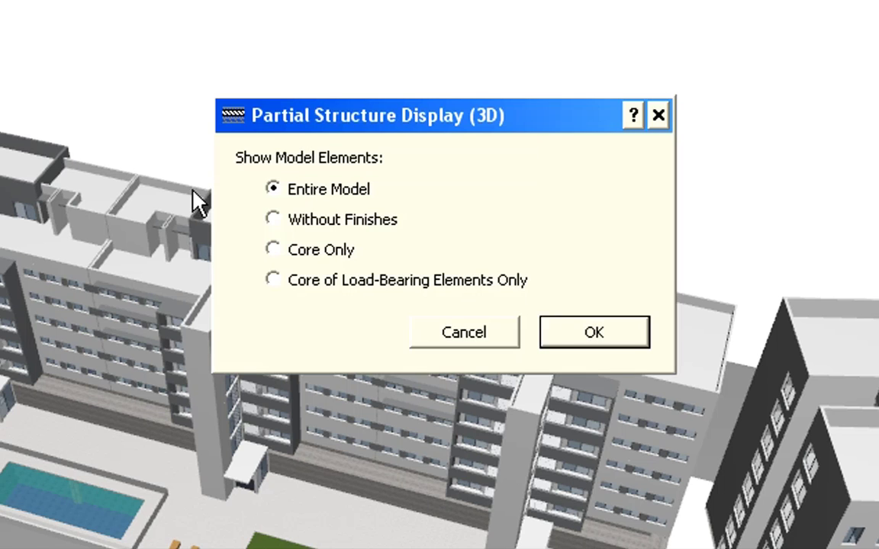
pyautogui.click(273, 282)
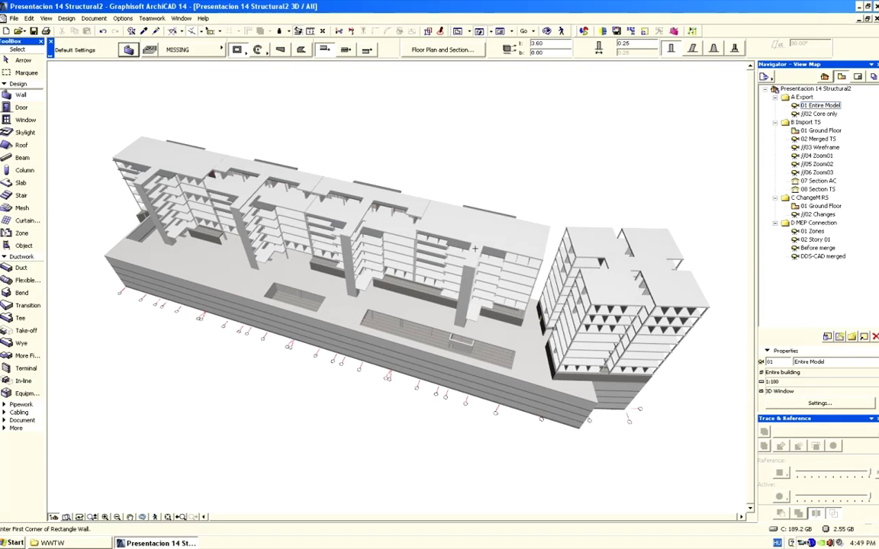
pyautogui.keyDown('shift'); pyautogui.moveTo(438, 282); pyautogui.dragTo(441, 213, button='middle'); pyautogui.keyUp('shift')
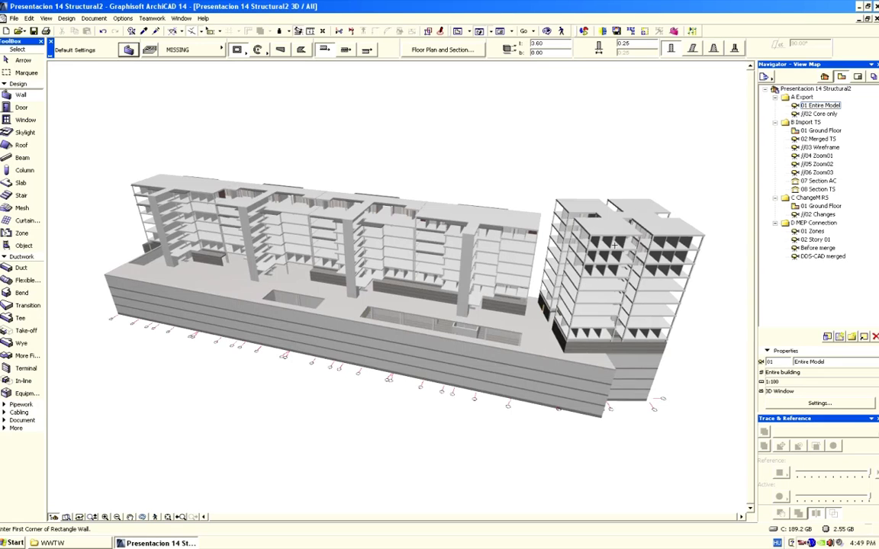
pyautogui.scroll(3, 616, 244)
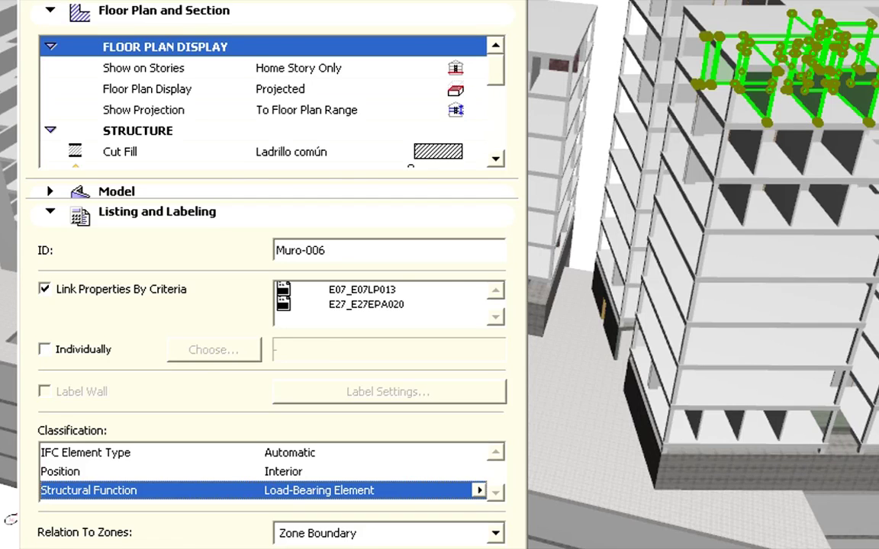
pyautogui.press('Return')
pyautogui.press('Escape')
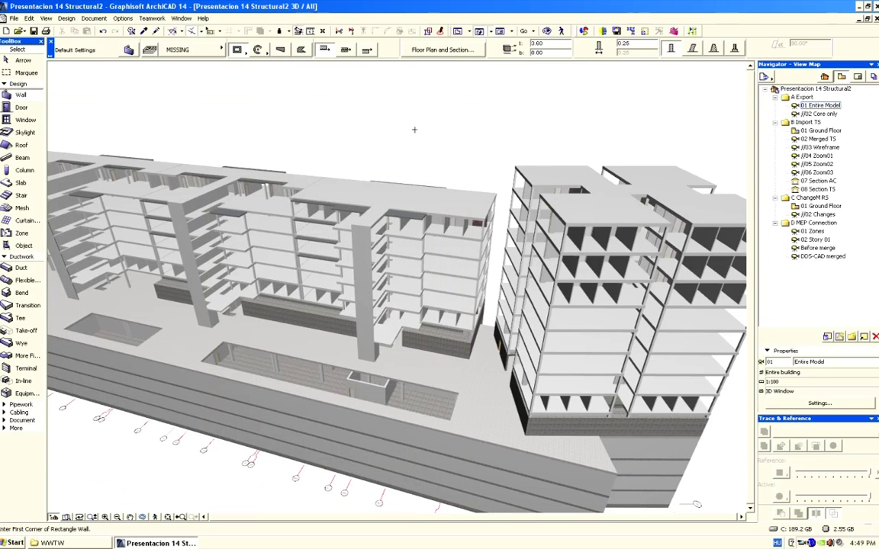
pyautogui.keyDown('shift'); pyautogui.moveTo(414, 130); pyautogui.dragTo(446, 138, button='middle'); pyautogui.keyUp('shift')
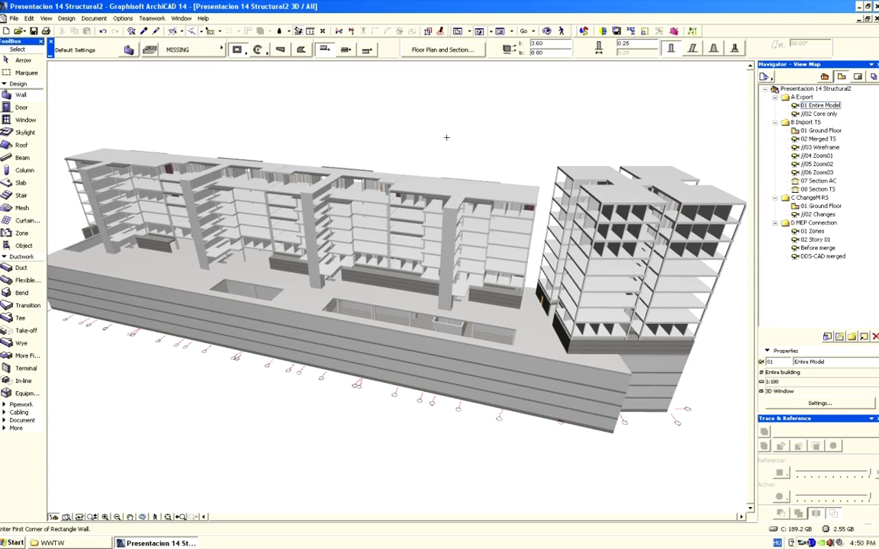
# - Select walls matching the Partition Walls criteria and set their Structural Function to Non-Load-Bearing Element
pyautogui.hotkey('ctrl', 'f')
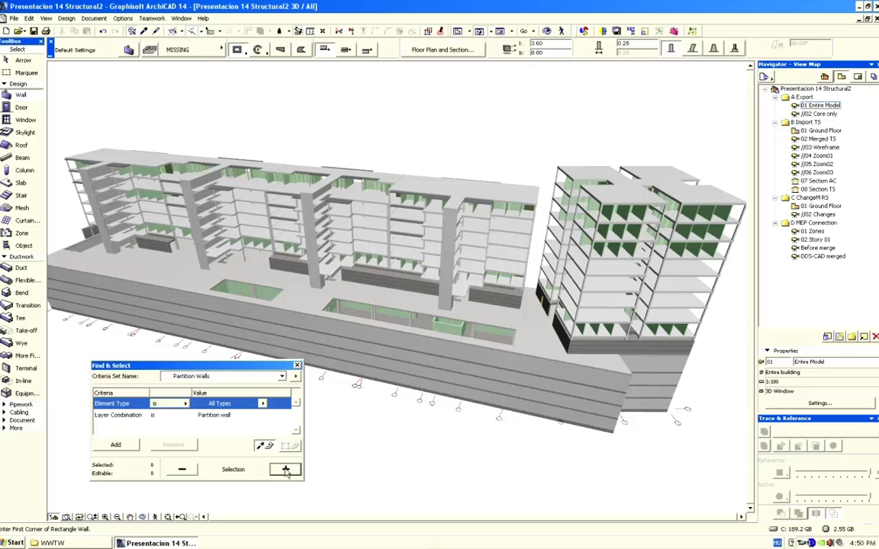
pyautogui.click(625, 416)
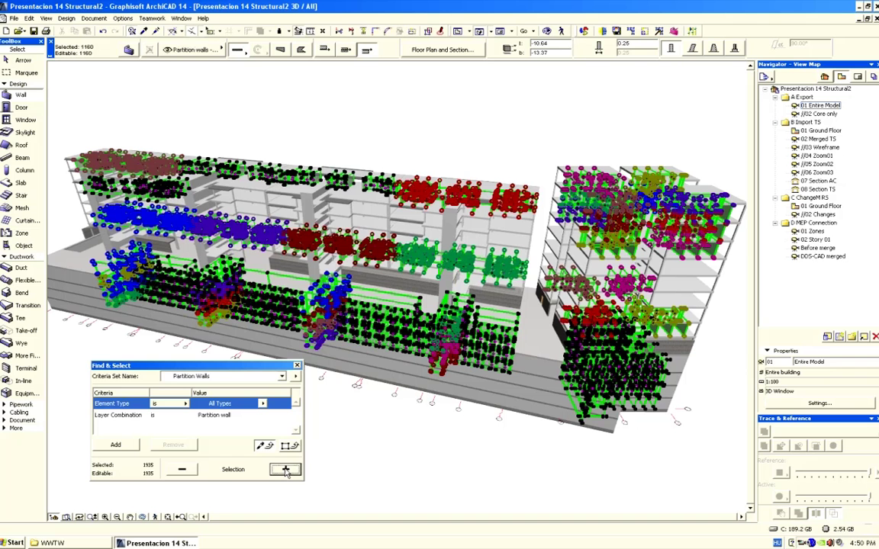
pyautogui.click(129, 49)
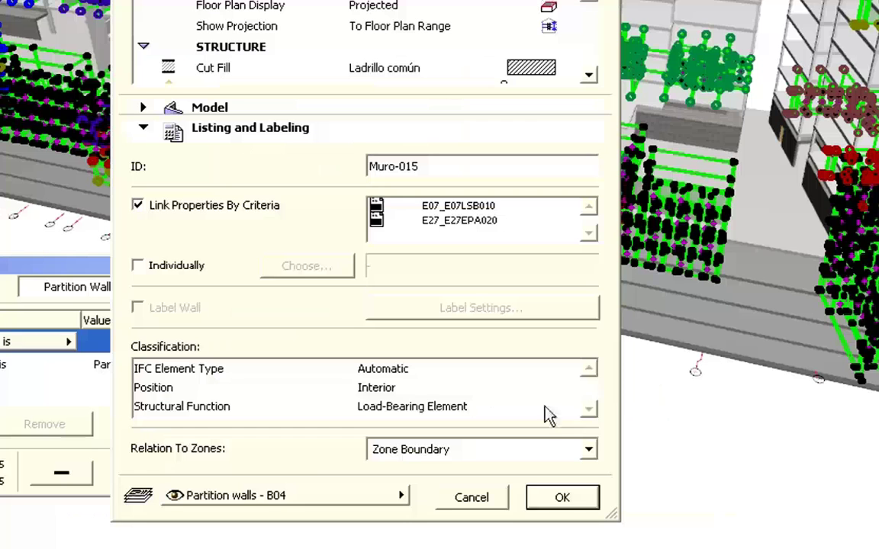
pyautogui.click(431, 437)
pyautogui.click(572, 408)
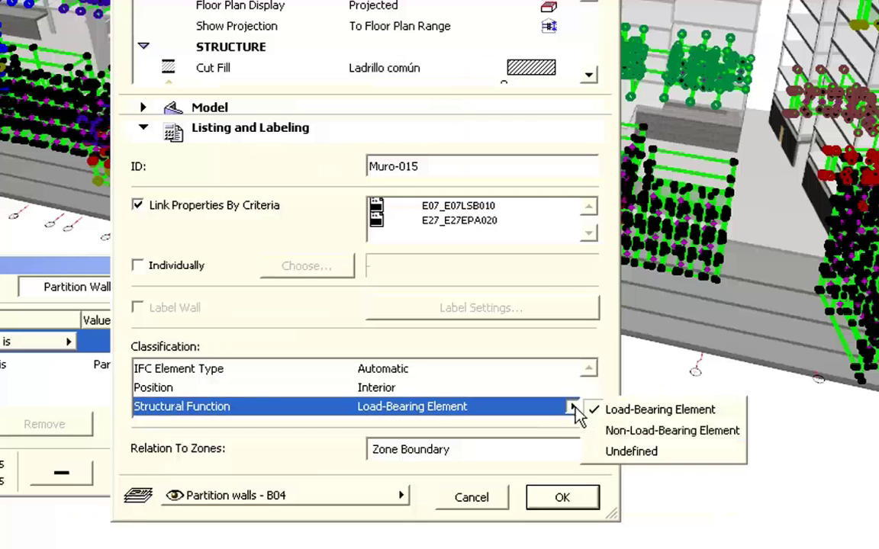
pyautogui.click(648, 432)
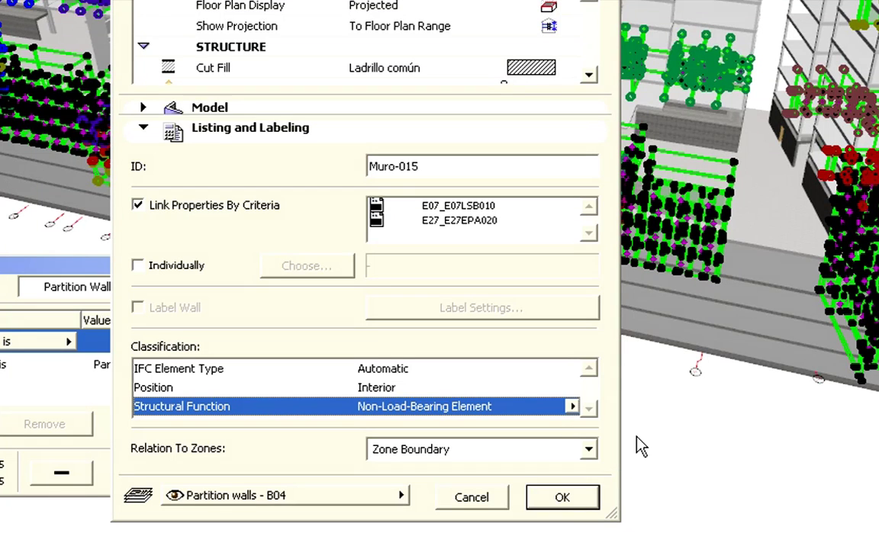
pyautogui.click(562, 497)
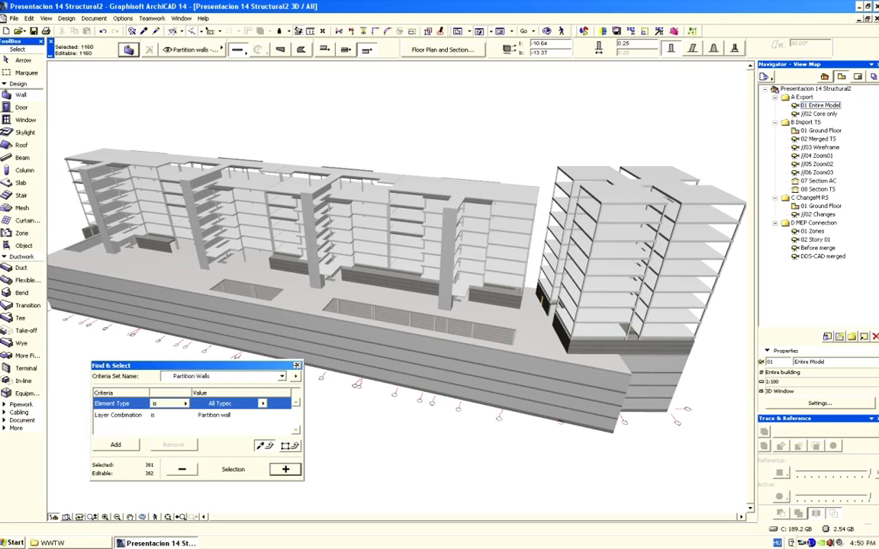
# - Deselect the reclassified walls and toggle the Find & Select palette with Ctrl+F
pyautogui.press('Escape')
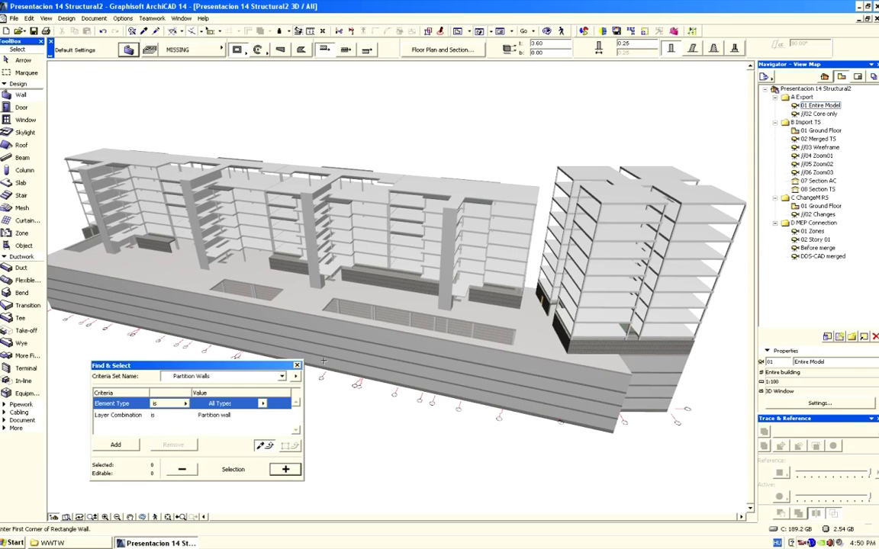
pyautogui.hotkey('ctrl', 'f')
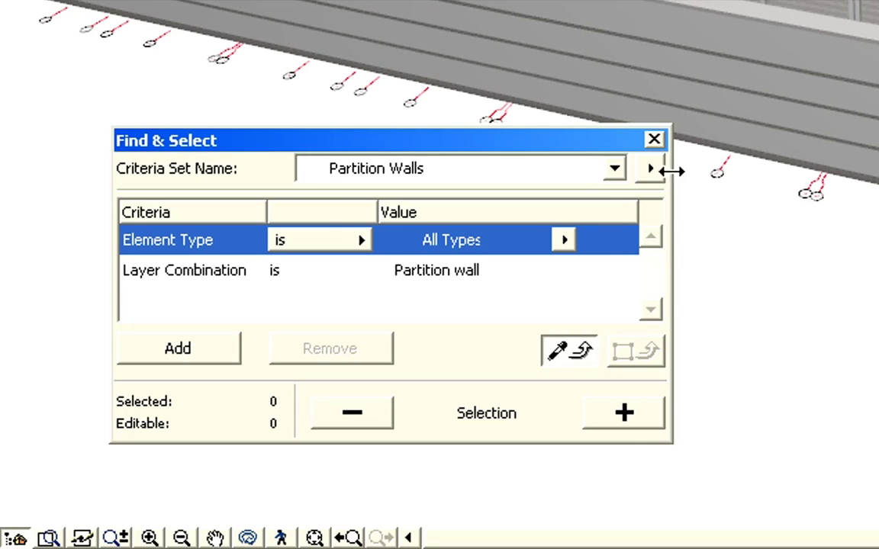
# - Load the 'Building No4.' criteria set in Find & Select and add its 300 elements to the selection
pyautogui.click(617, 172)
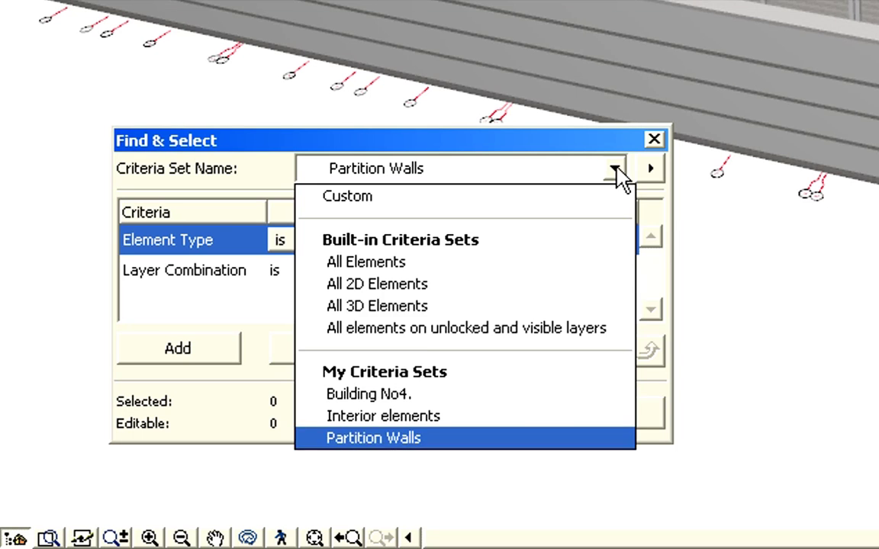
pyautogui.click(420, 396)
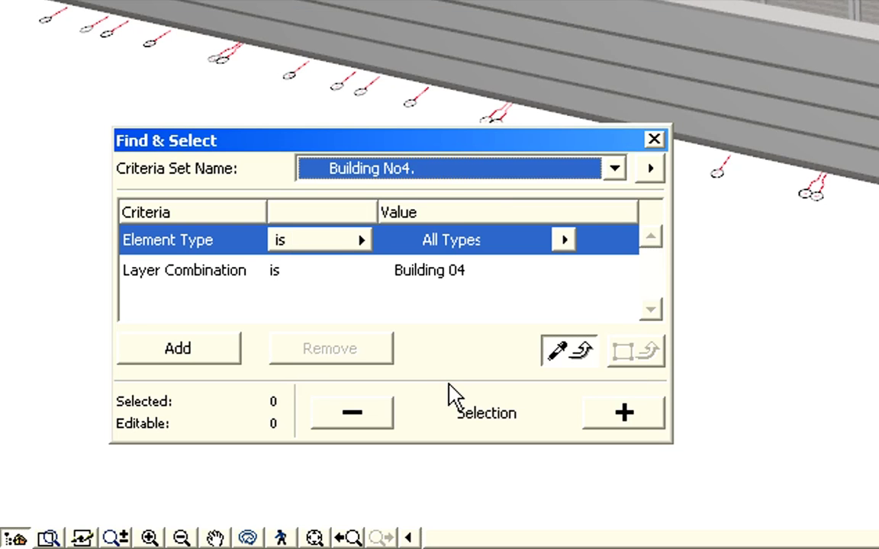
pyautogui.click(641, 422)
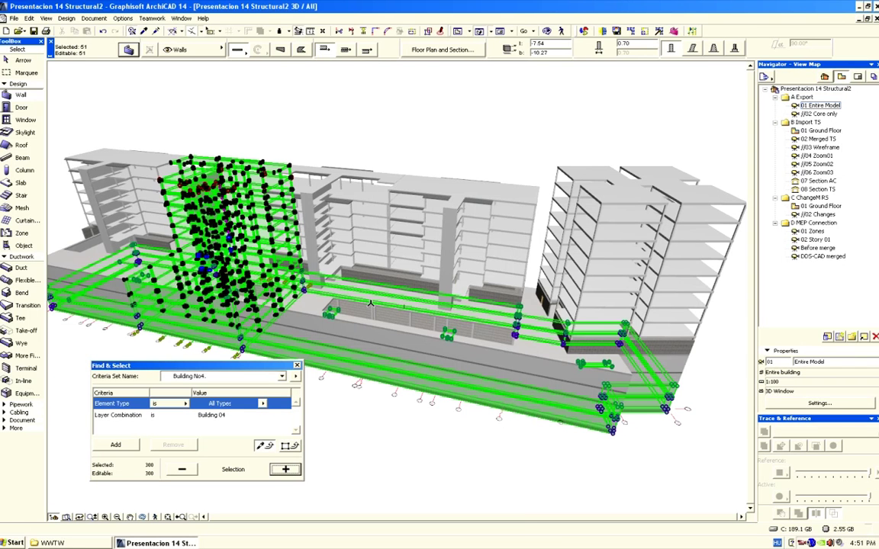
# - Save the selection to the desktop as IFC 2x3 'Presentacion 14 Structural2' with the Tekla Structures translator
pyautogui.click(14, 17)
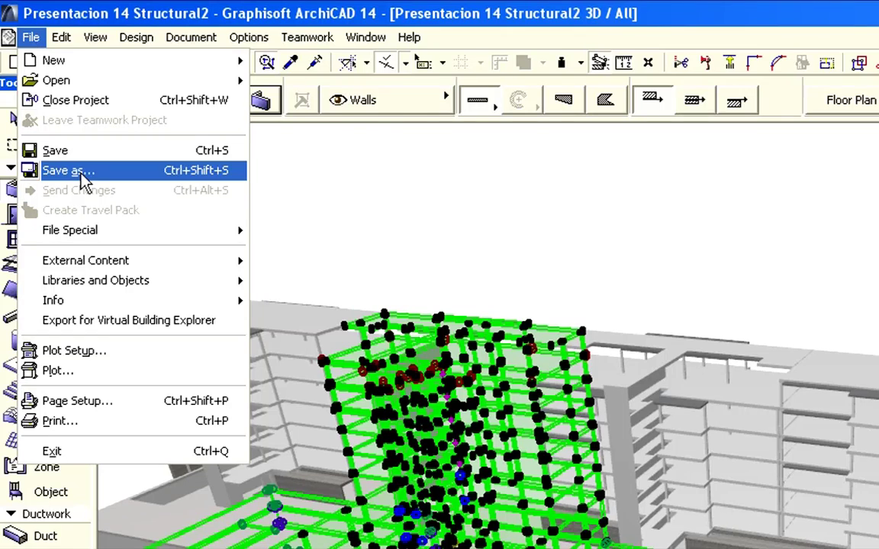
pyautogui.click(61, 170)
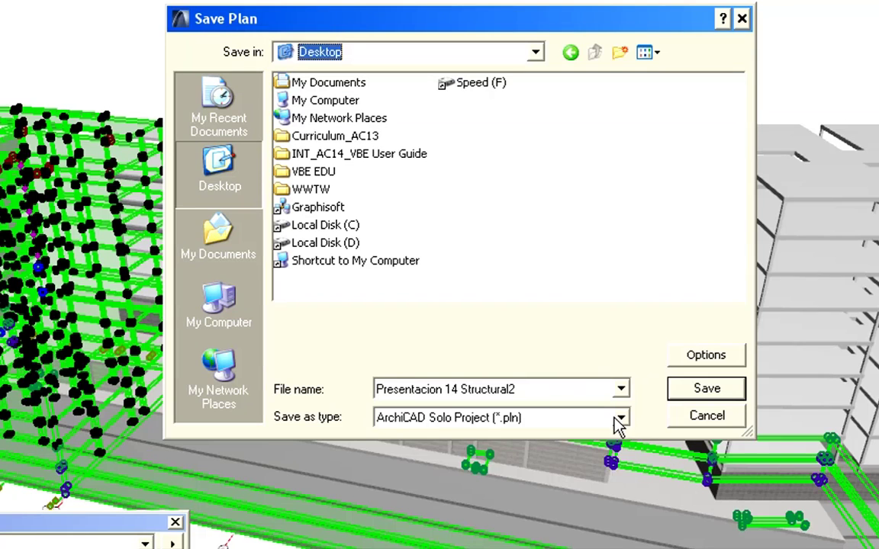
pyautogui.click(621, 418)
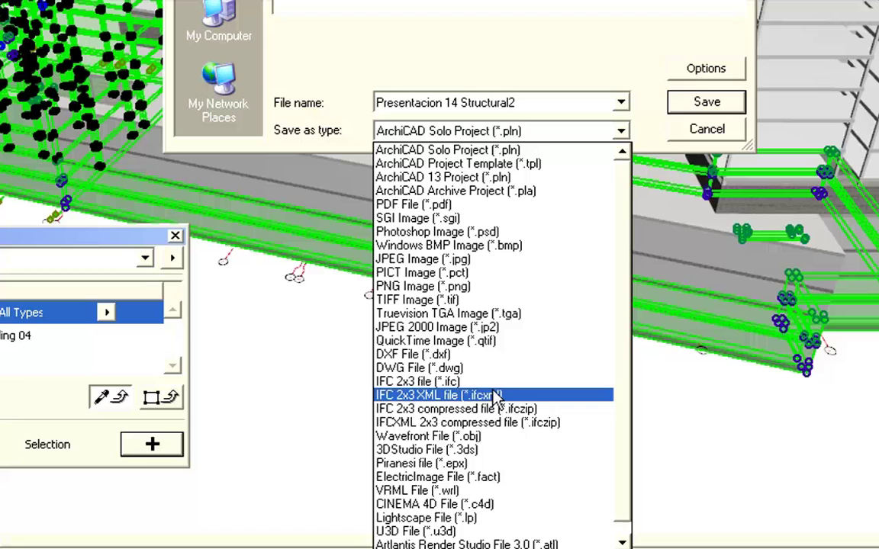
pyautogui.click(427, 382)
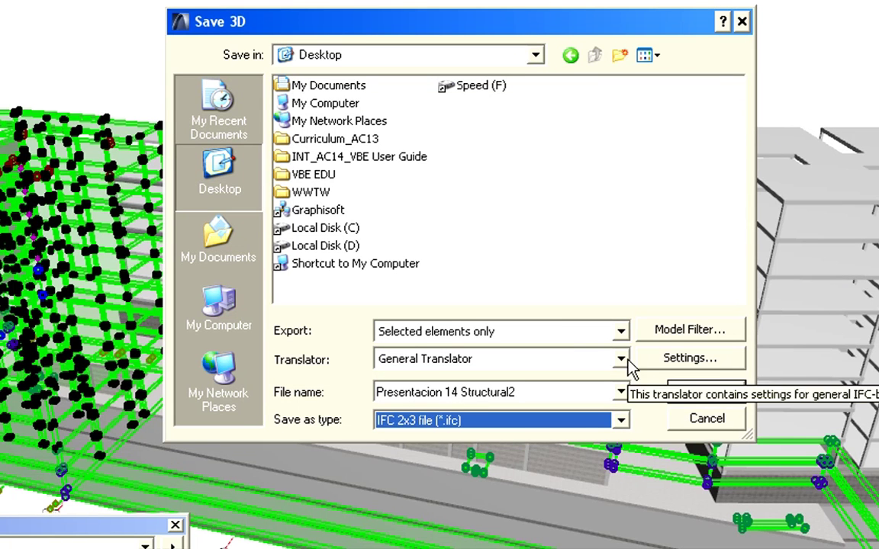
pyautogui.click(627, 363)
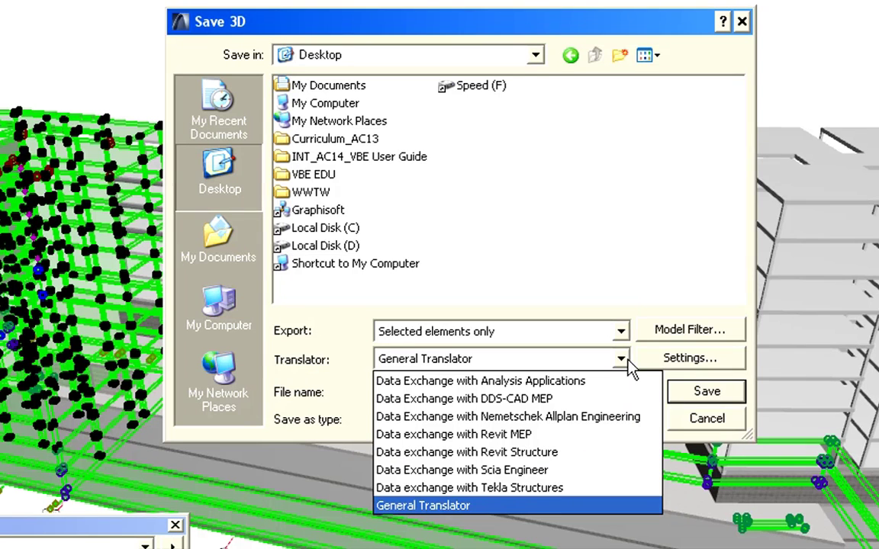
pyautogui.click(532, 492)
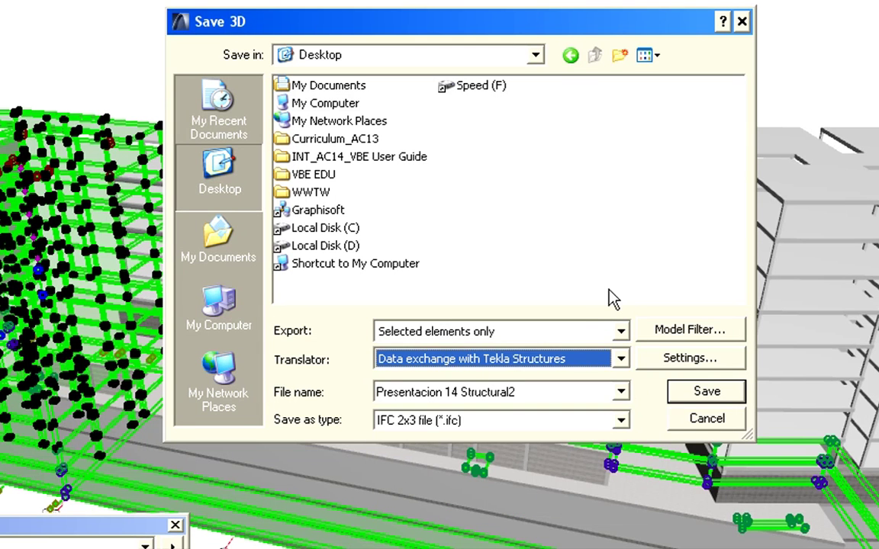
pyautogui.click(707, 392)
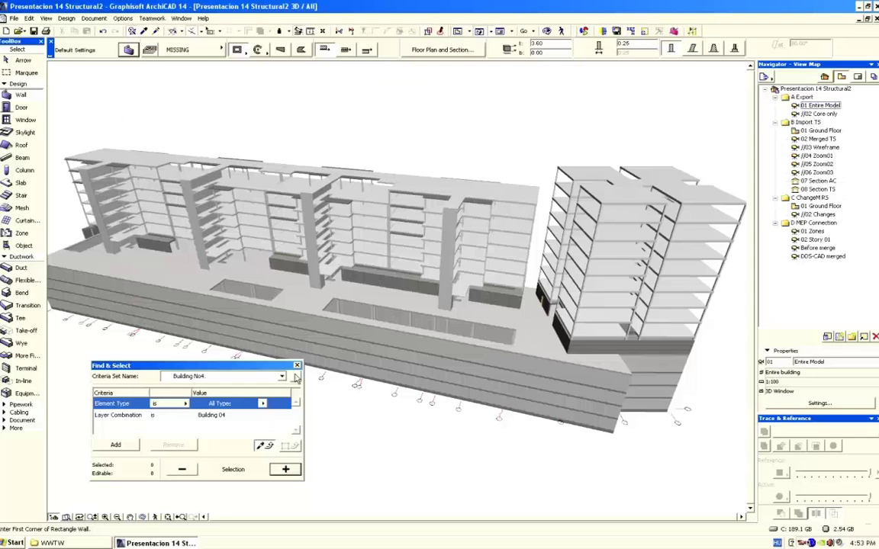
# - Close ArchiCAD's Find & Select palette with Ctrl+F
pyautogui.hotkey('ctrl', 'f')
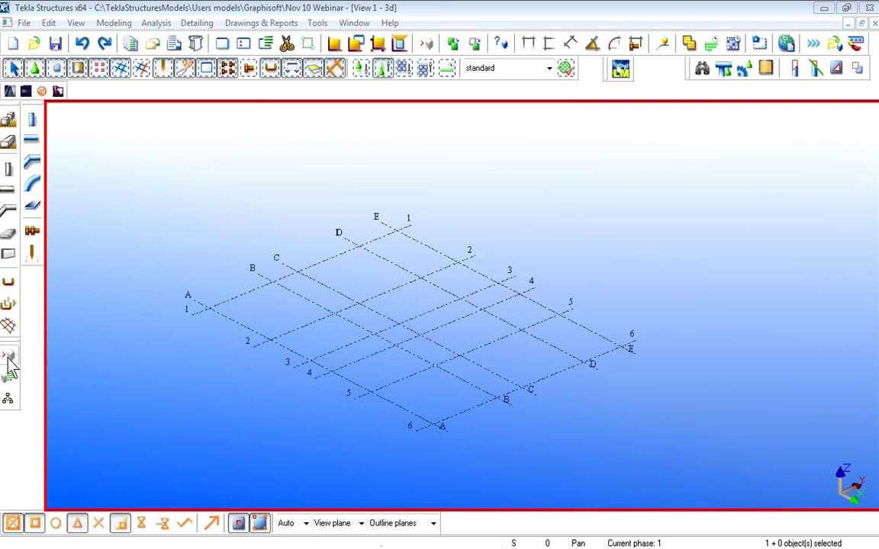
# - Insert AC-Load bearing model.ifc as a reference model at insertion point 0,0,0
pyautogui.click(9, 359)
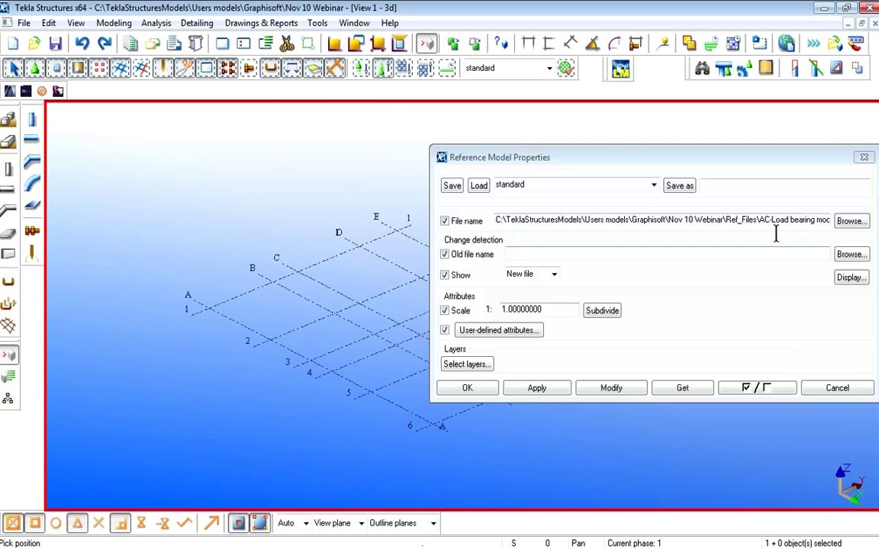
pyautogui.click(850, 223)
pyautogui.click(411, 177)
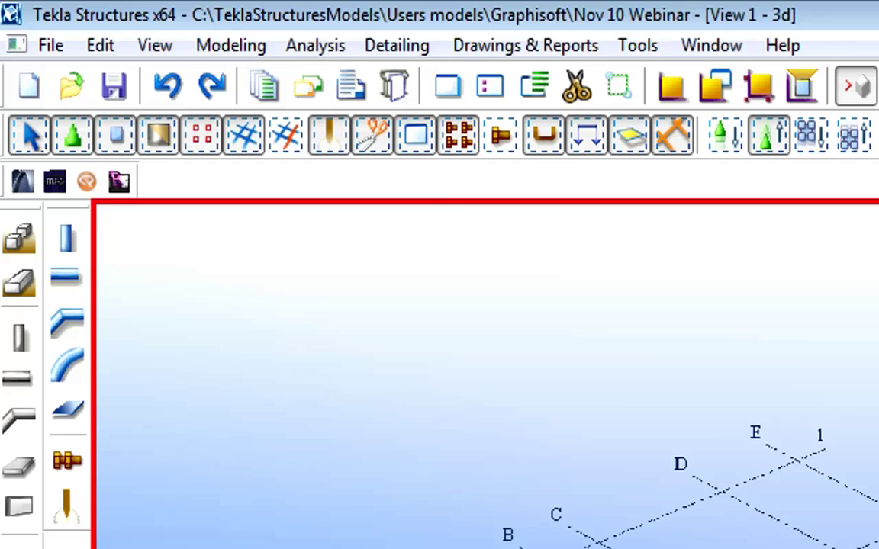
pyautogui.write('0,0,0')
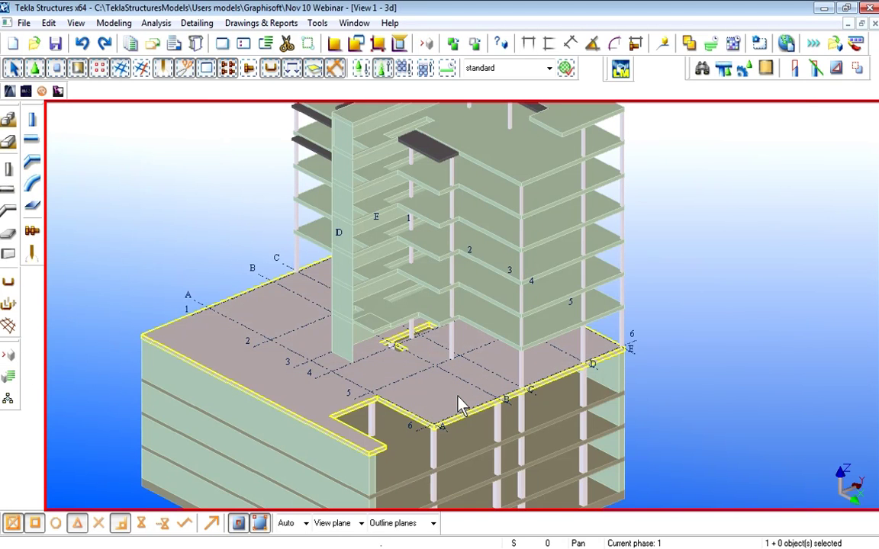
pyautogui.scroll(-5, 461, 404)
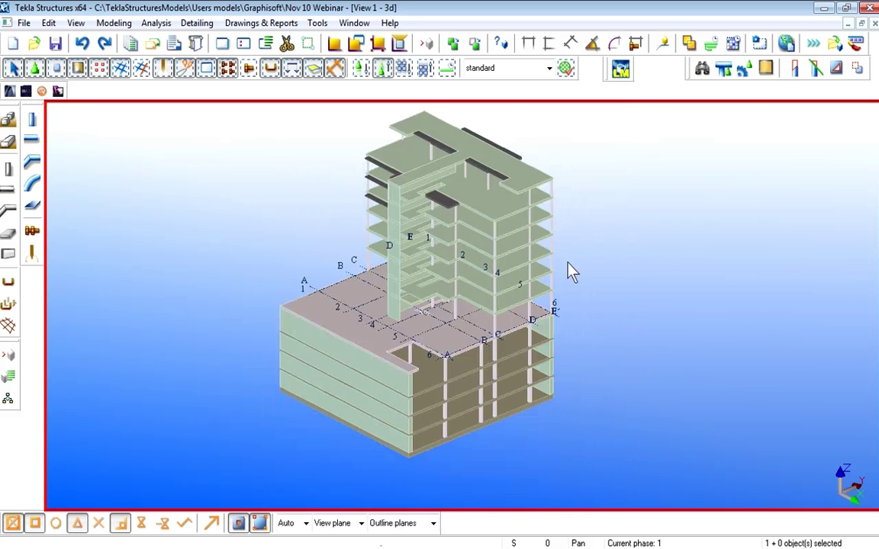
pyautogui.rightClick(578, 272)
pyautogui.click(595, 275)
pyautogui.scroll(2, 443, 301)
pyautogui.scroll(2, 450, 321)
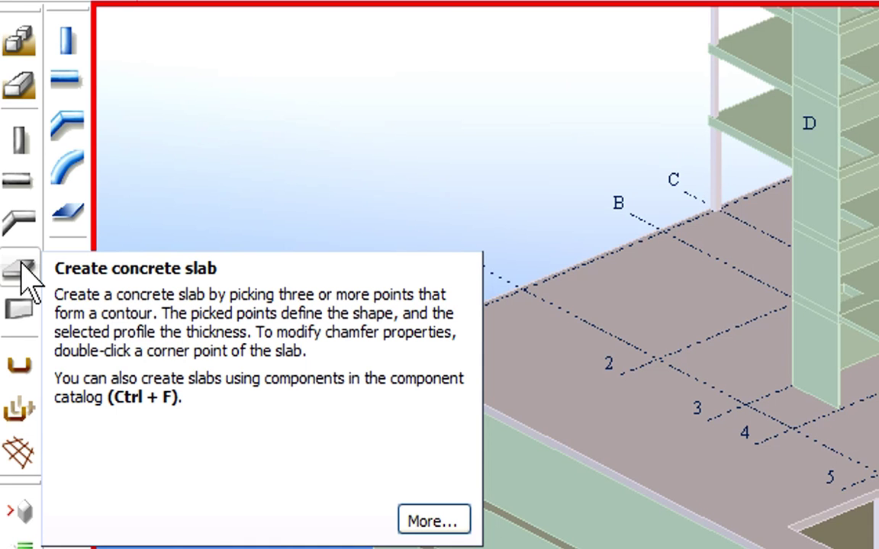
# - Create a concrete slab from five corner points around the roof notch near grids A, 5–6
pyautogui.click(23, 264)
pyautogui.scroll(6, 394, 355)
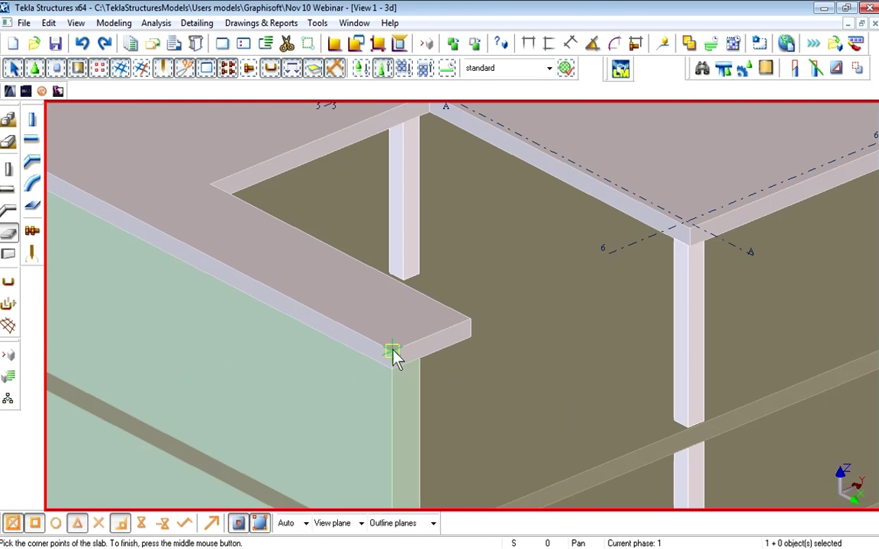
pyautogui.click(393, 355)
pyautogui.click(469, 322)
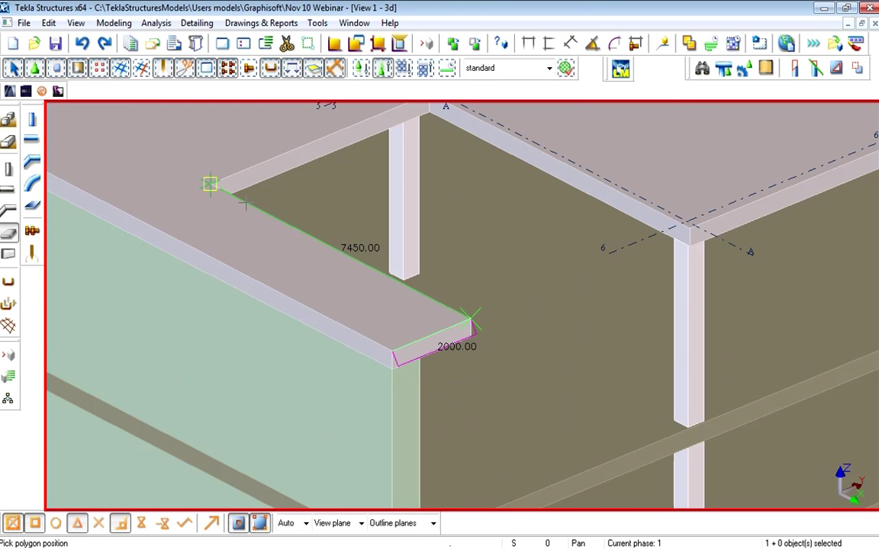
pyautogui.click(214, 183)
pyautogui.moveTo(216, 181); pyautogui.dragTo(117, 288, button='middle')
pyautogui.click(332, 201)
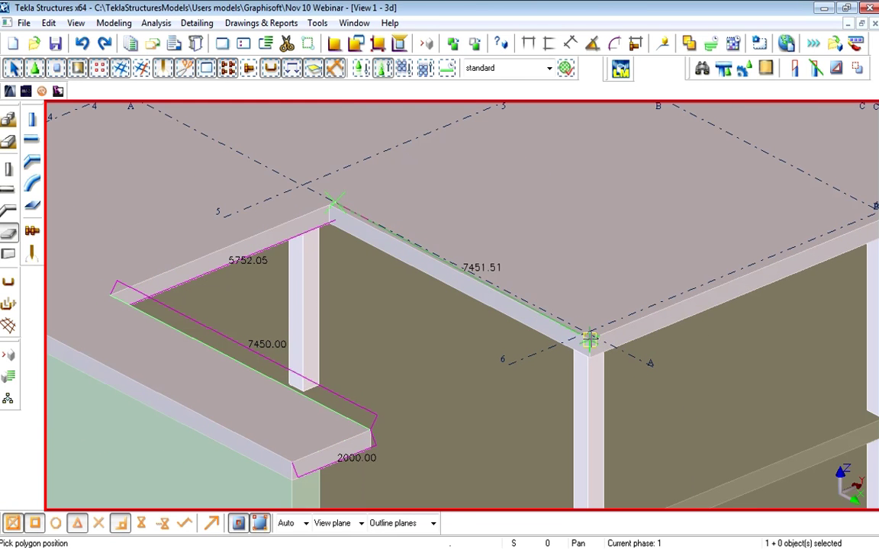
pyautogui.click(593, 343)
pyautogui.middleClick(518, 378)
pyautogui.scroll(-6, 509, 378)
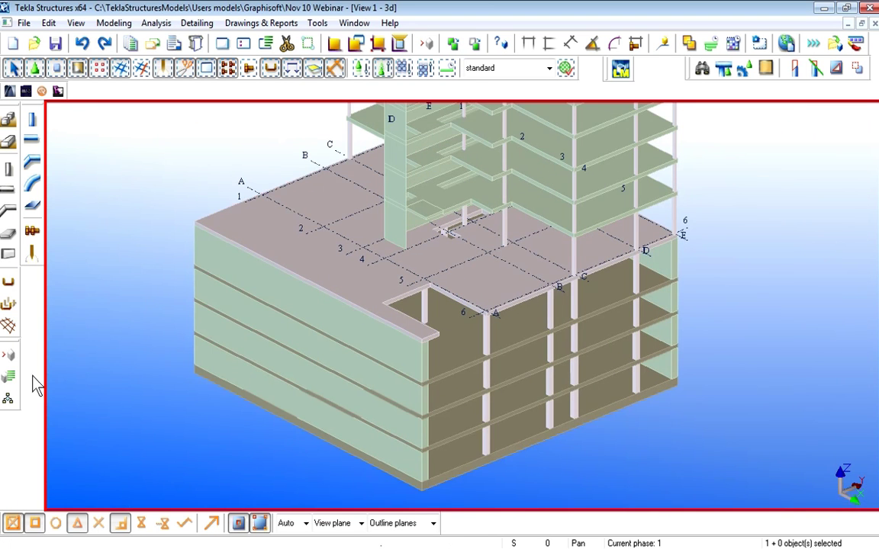
# - Convert the IFC column at grid 6/A into a native 400*400 Tekla part and dismiss the report
pyautogui.click(7, 398)
pyautogui.scroll(5, 485, 333)
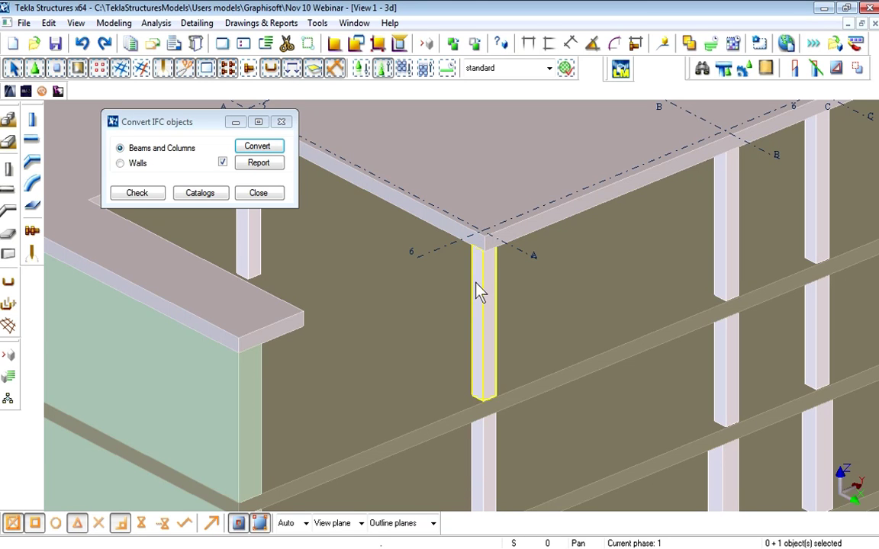
pyautogui.hotkey('shift', 'i')
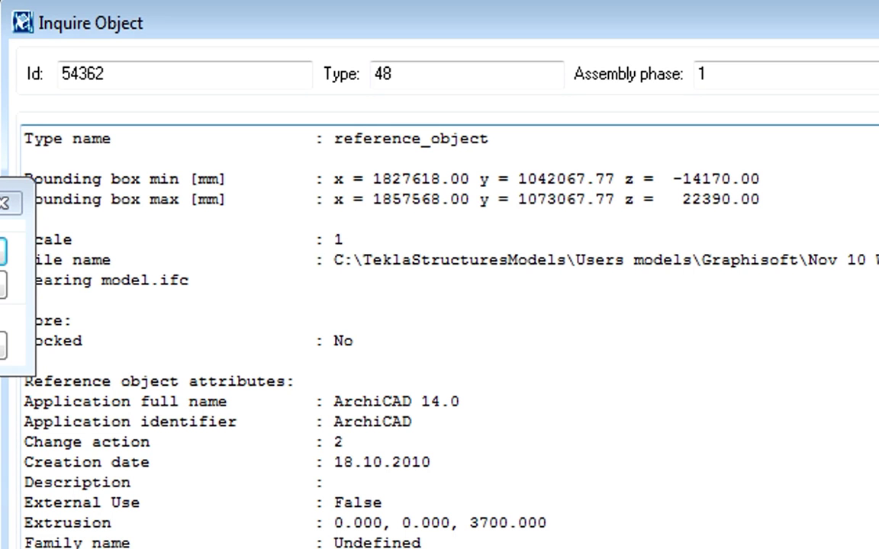
pyautogui.press('Escape')
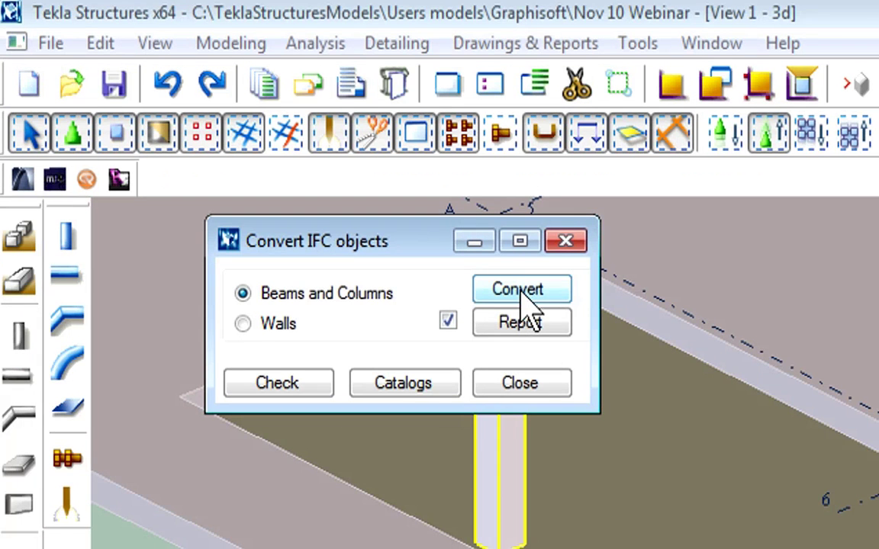
pyautogui.click(521, 292)
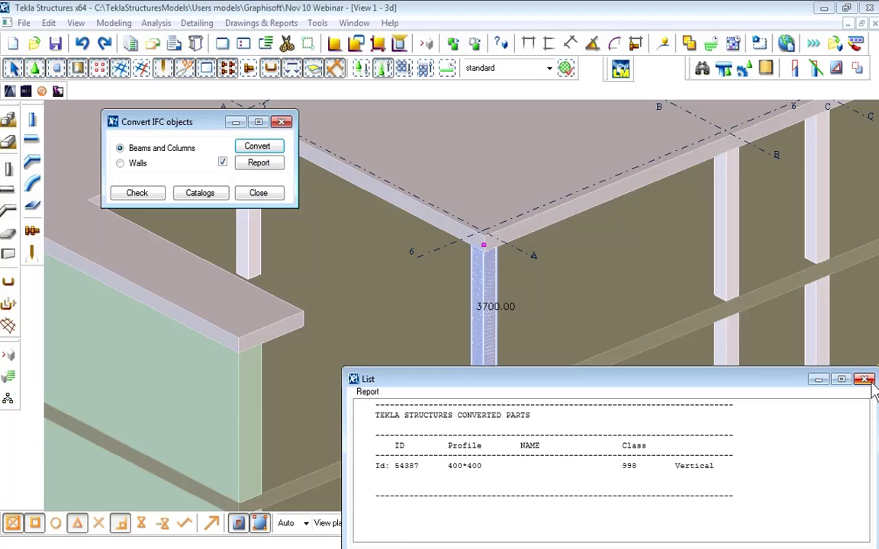
pyautogui.click(863, 328)
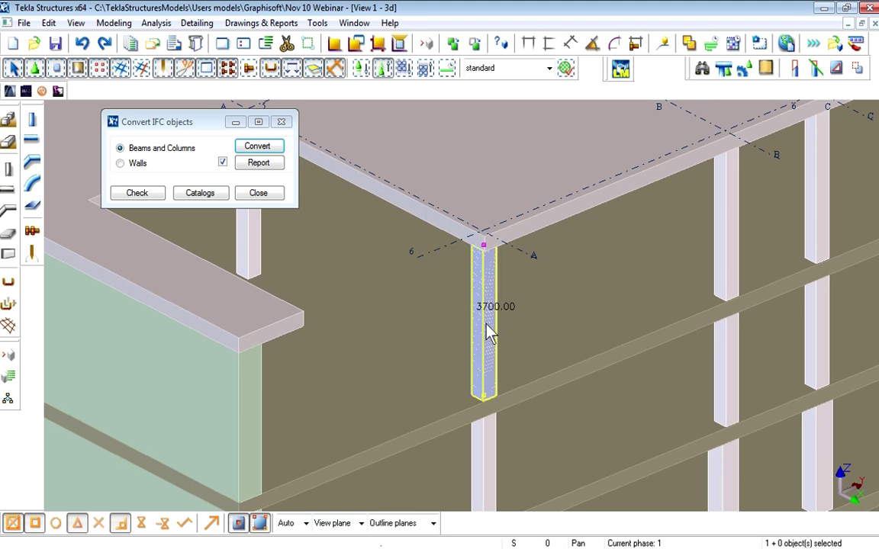
# - Hide the load-bearing reference model and make the Entire ArchiCAD model visible
pyautogui.scroll(-5, 489, 332)
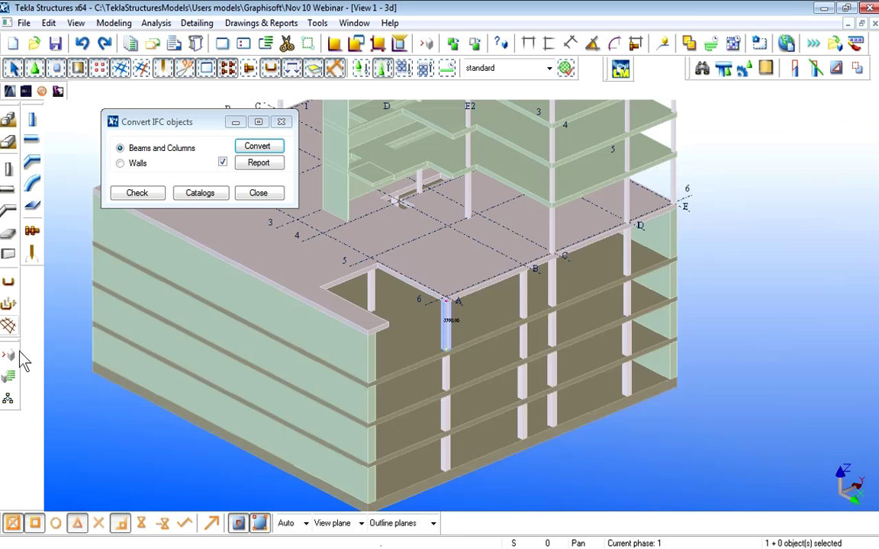
pyautogui.click(9, 353)
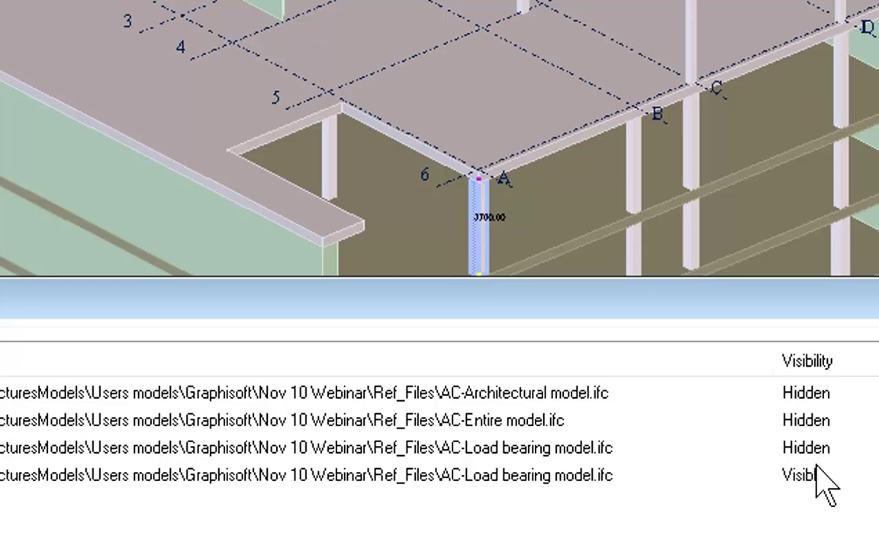
pyautogui.click(610, 449)
pyautogui.click(815, 473)
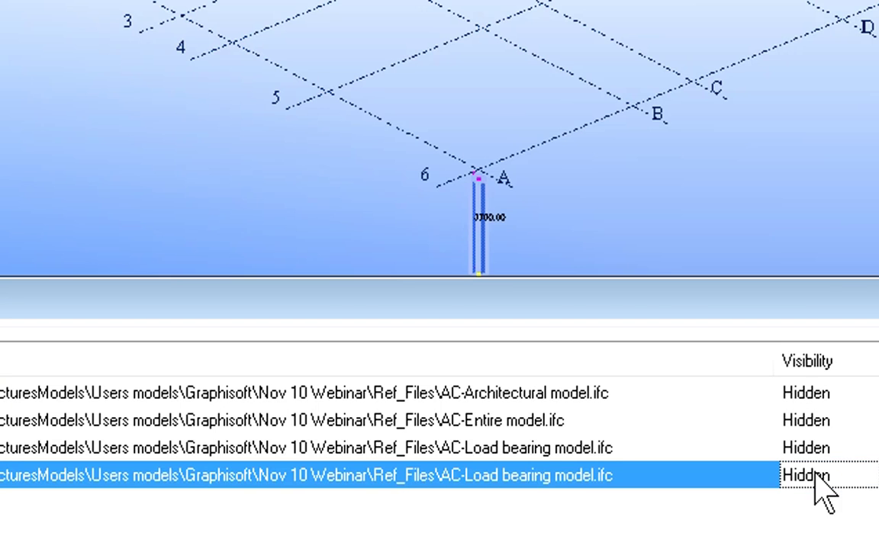
pyautogui.click(817, 420)
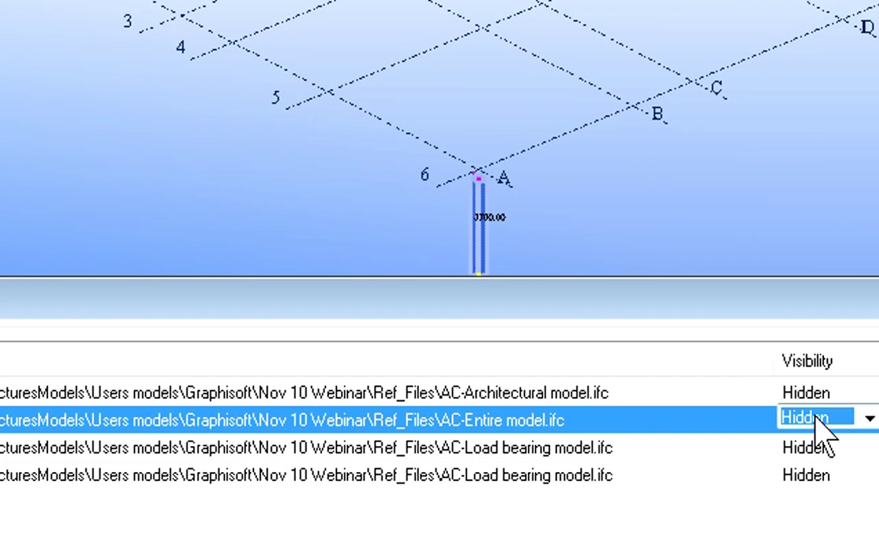
pyautogui.click(815, 419)
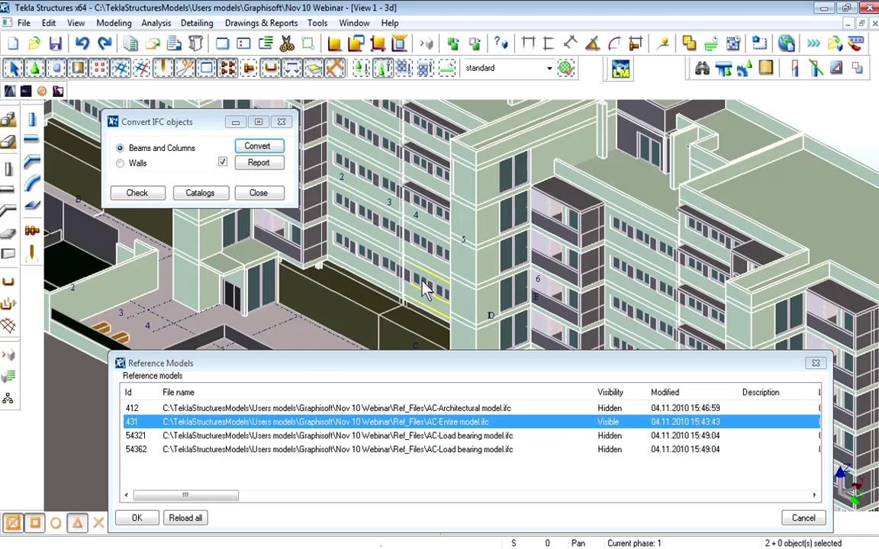
pyautogui.click(816, 363)
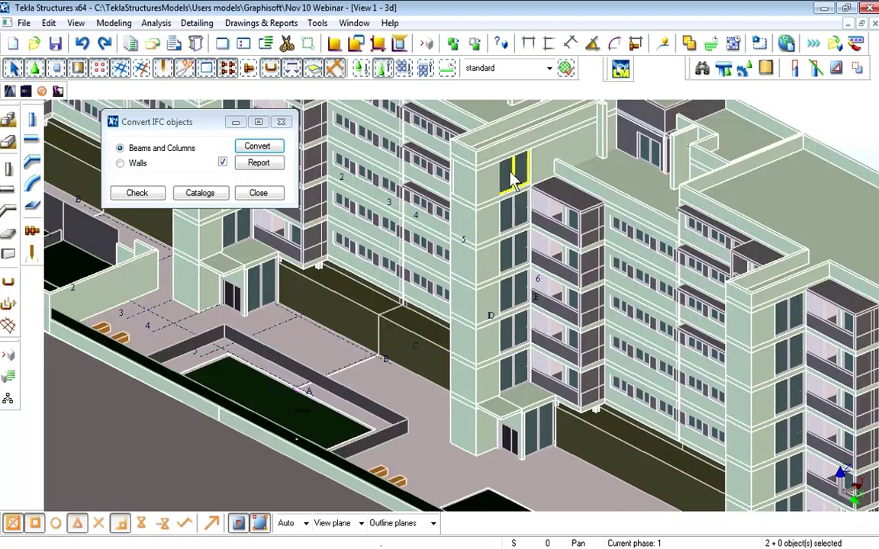
# - Create a clip plane on the roof and drag it down to cut a lower floor
pyautogui.scroll(-2, 577, 327)
pyautogui.moveTo(475, 349); pyautogui.dragTo(529, 396, button='middle')
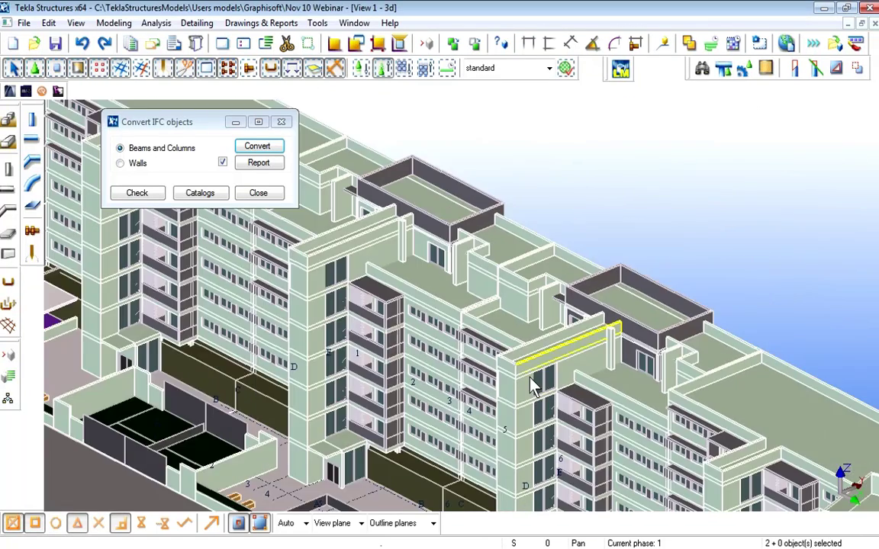
pyautogui.rightClick(569, 178)
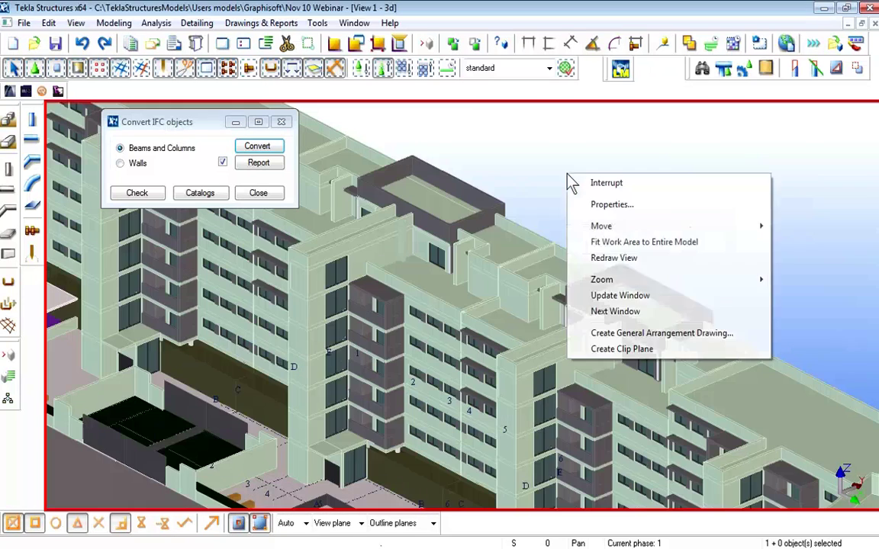
pyautogui.click(638, 349)
pyautogui.click(516, 249)
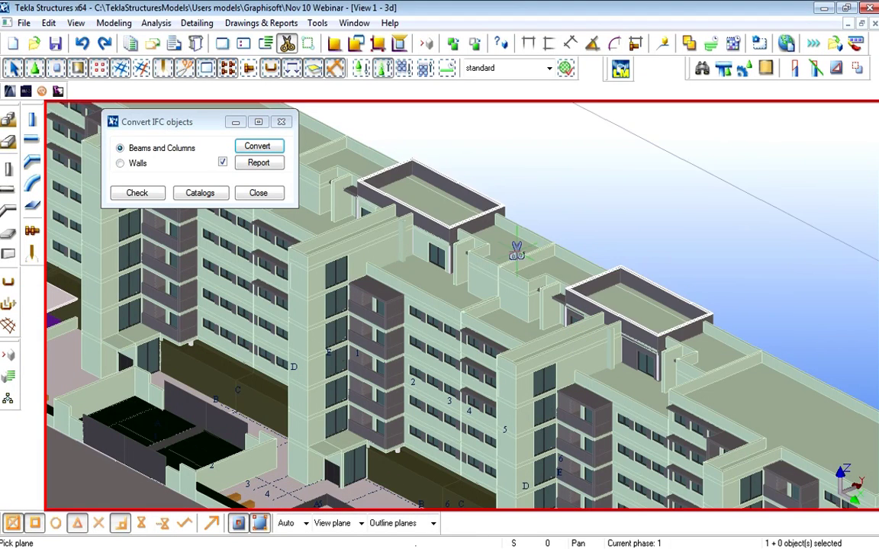
pyautogui.rightClick(608, 209)
pyautogui.click(640, 216)
pyautogui.moveTo(516, 251); pyautogui.dragTo(511, 365)
# - Inquire the sliding window's IFC attributes, showing ArchiCAD 14 reference object V04
pyautogui.scroll(6, 471, 271)
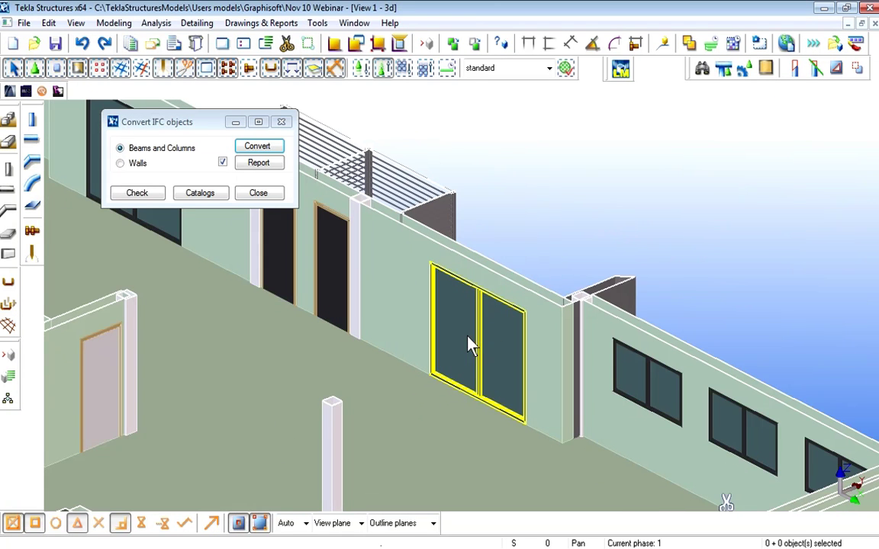
pyautogui.rightClick(478, 337)
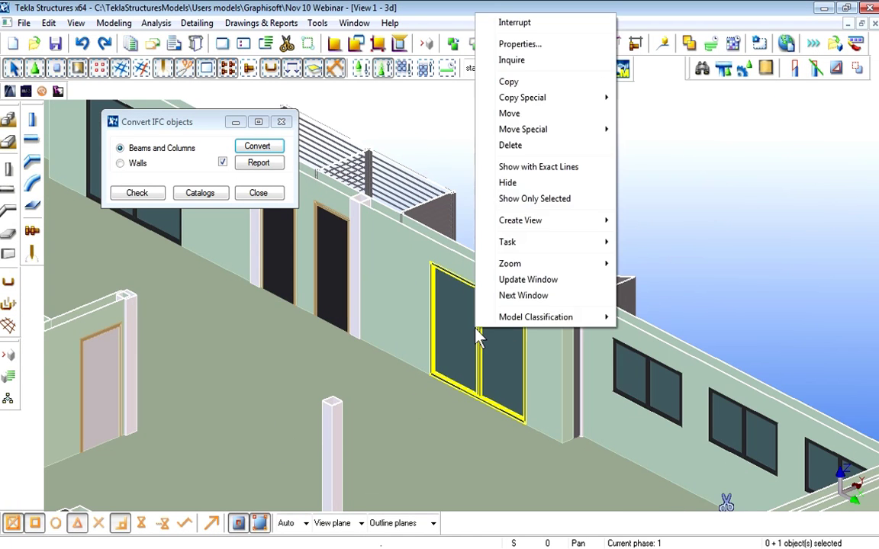
pyautogui.click(536, 60)
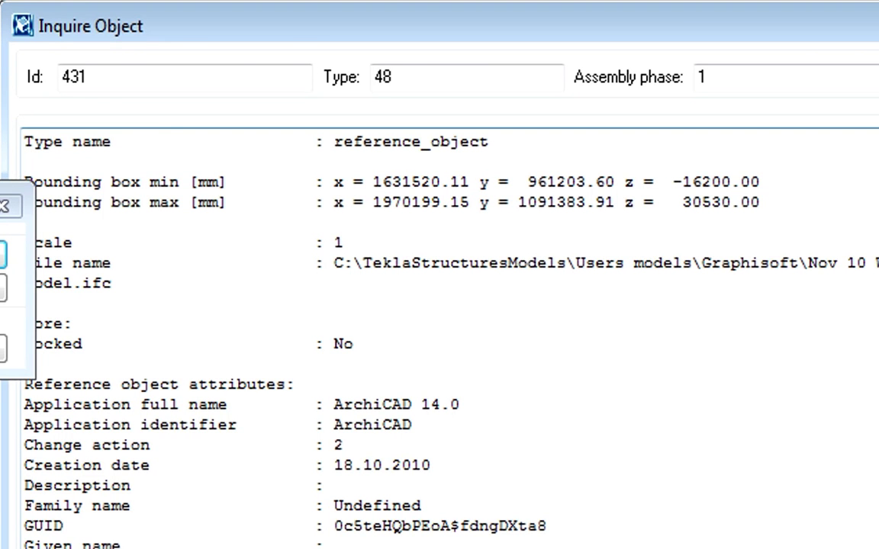
# - Close the inquiry report and hide the Entire model in Reference Models
pyautogui.press('Escape')
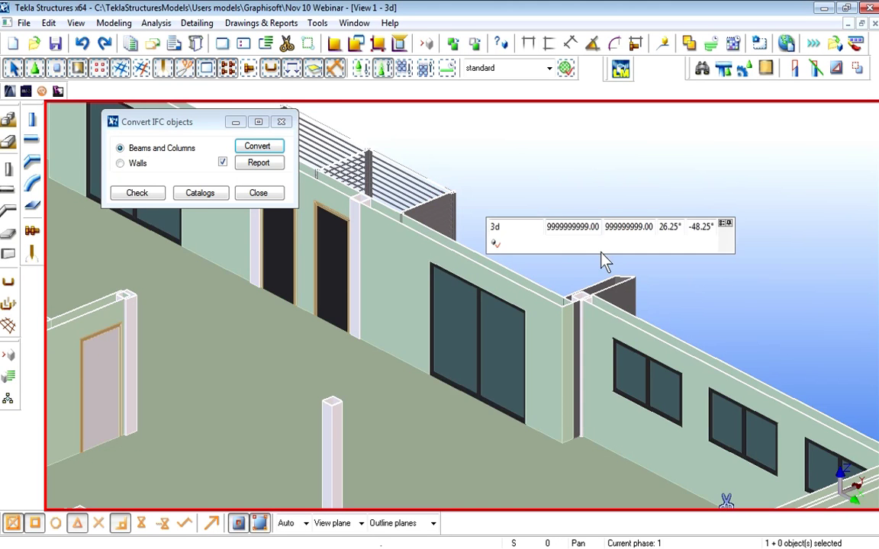
pyautogui.scroll(-5, 464, 295)
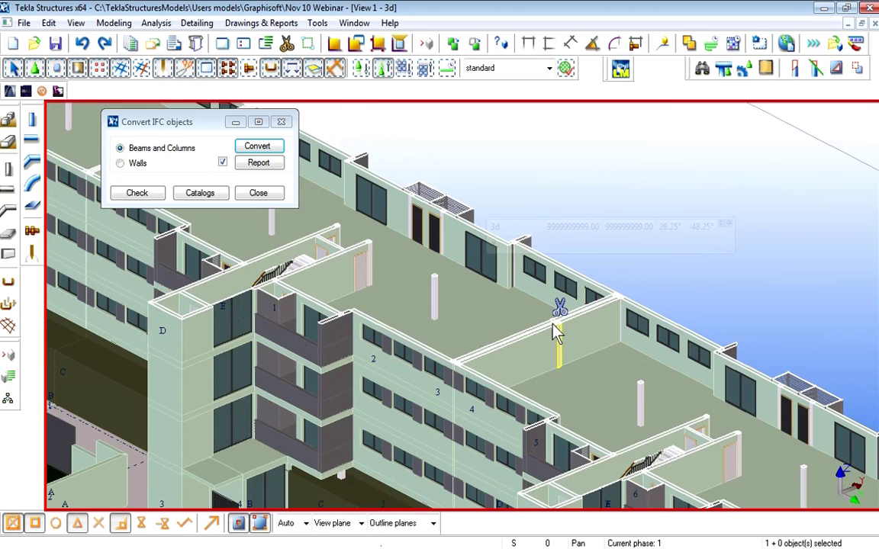
pyautogui.scroll(-6, 561, 309)
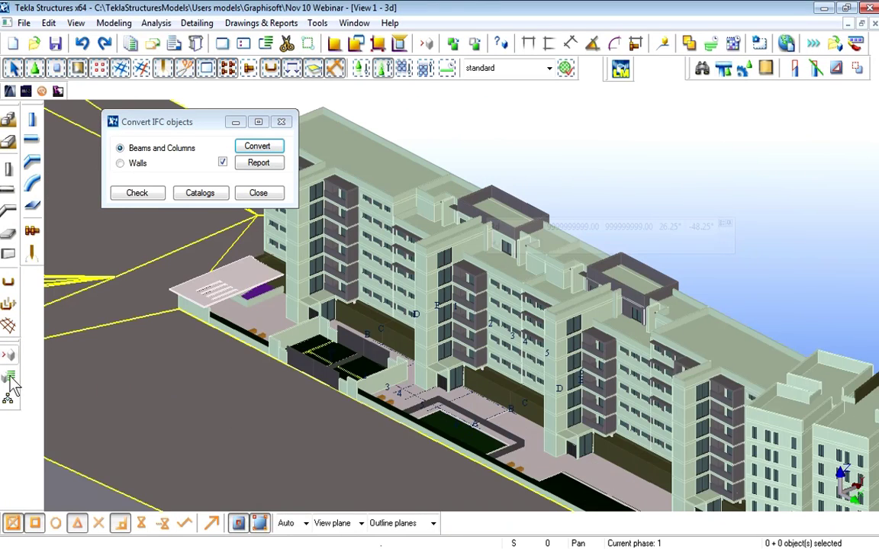
pyautogui.click(10, 377)
pyautogui.click(615, 422)
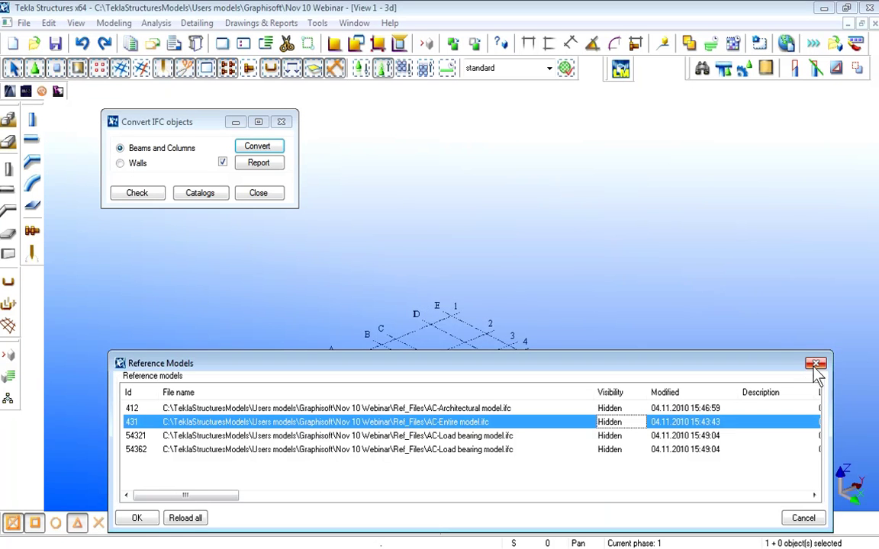
pyautogui.click(816, 364)
pyautogui.scroll(5, 426, 391)
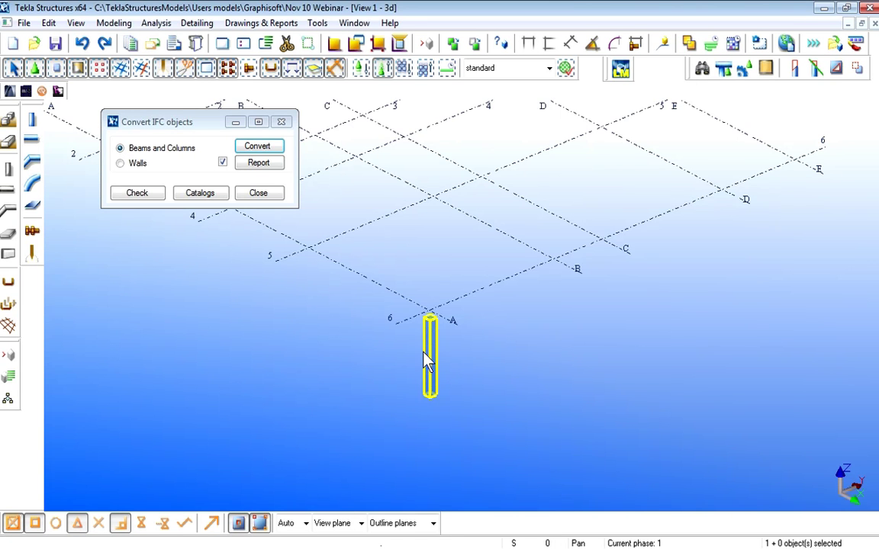
# - Delete the selected converted column
pyautogui.press('Delete')
pyautogui.scroll(-2, 447, 345)
pyautogui.scroll(-2, 464, 309)
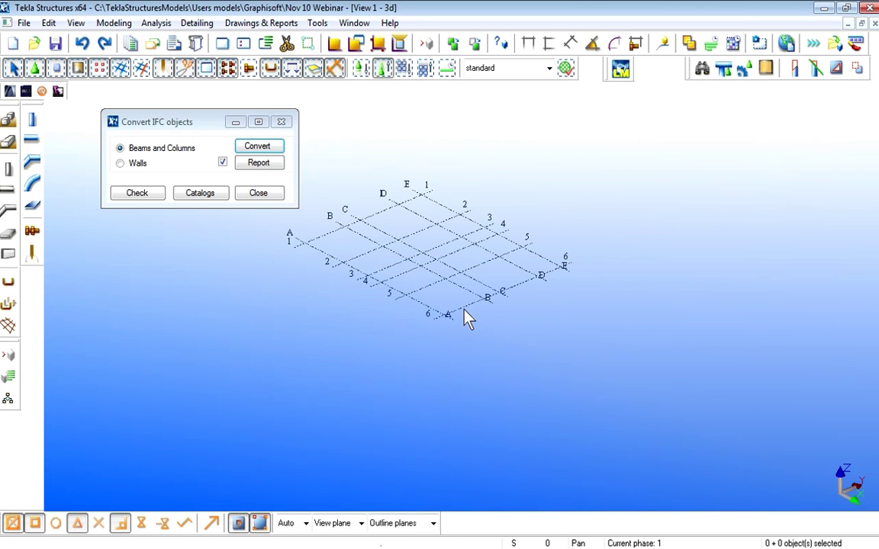
# - Set a Phase condition in the view's object group filter, cancel View Properties, close Convert IFC objects
pyautogui.doubleClick(565, 376)
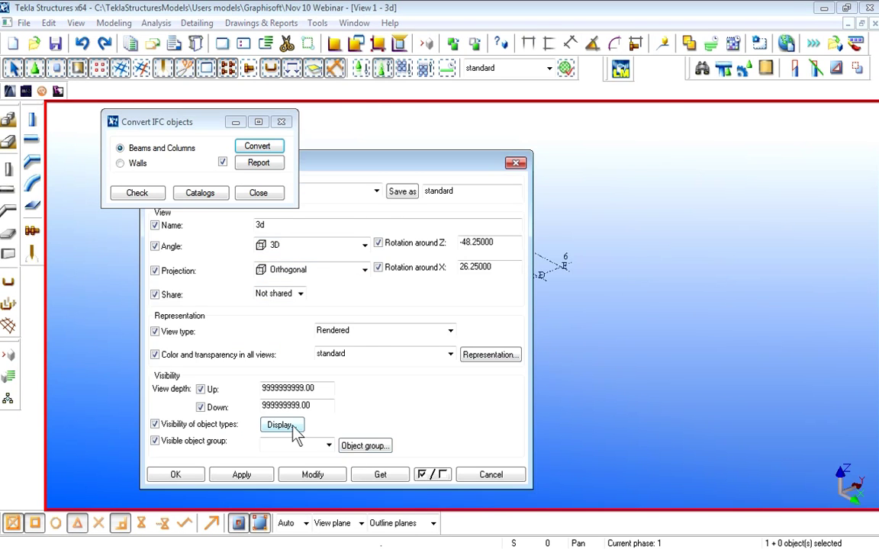
pyautogui.click(365, 446)
pyautogui.click(67, 246)
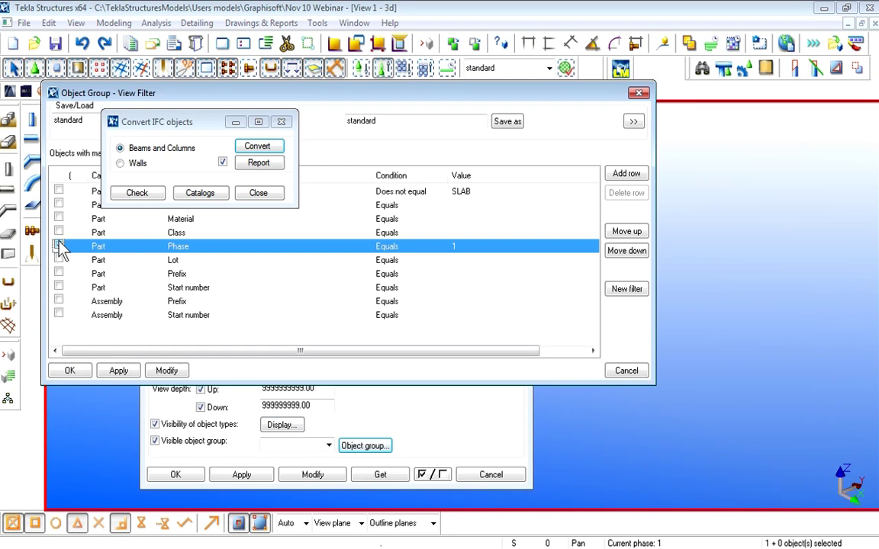
pyautogui.click(166, 371)
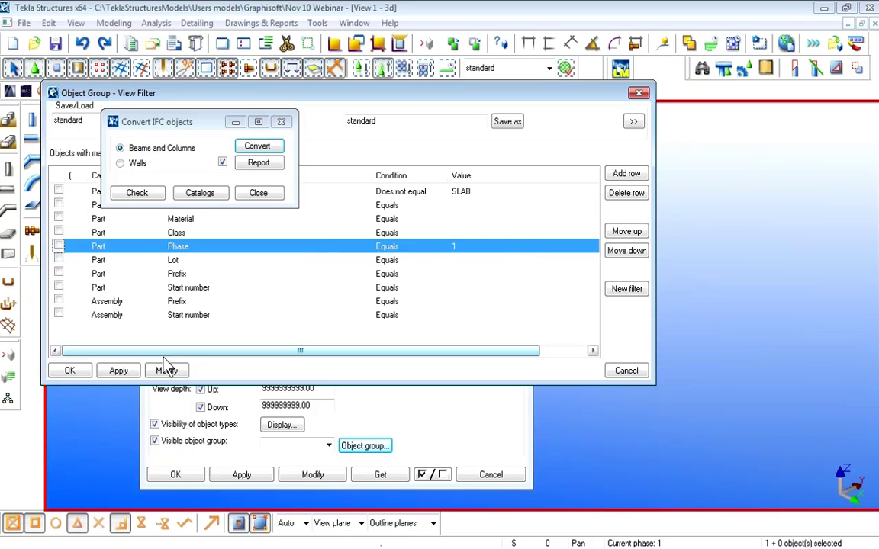
pyautogui.click(82, 377)
pyautogui.click(496, 473)
pyautogui.click(258, 193)
pyautogui.scroll(5, 427, 343)
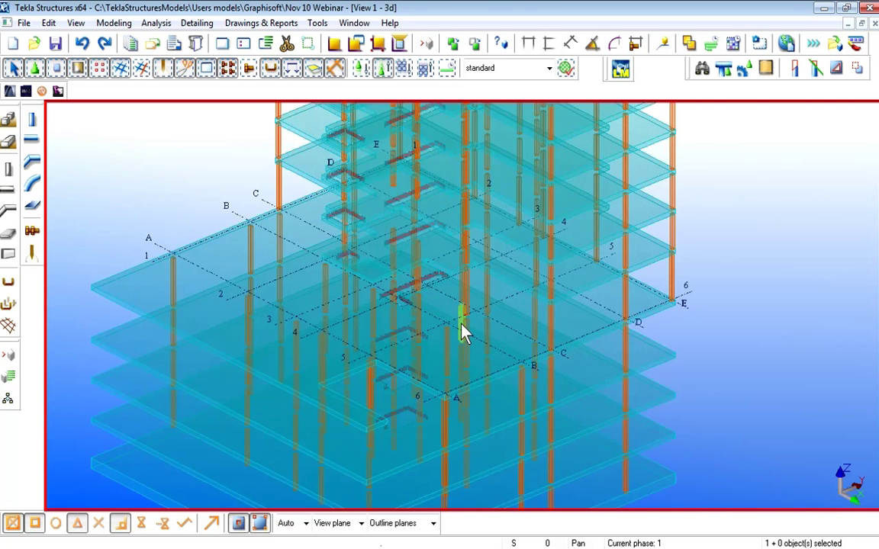
pyautogui.scroll(-4, 464, 332)
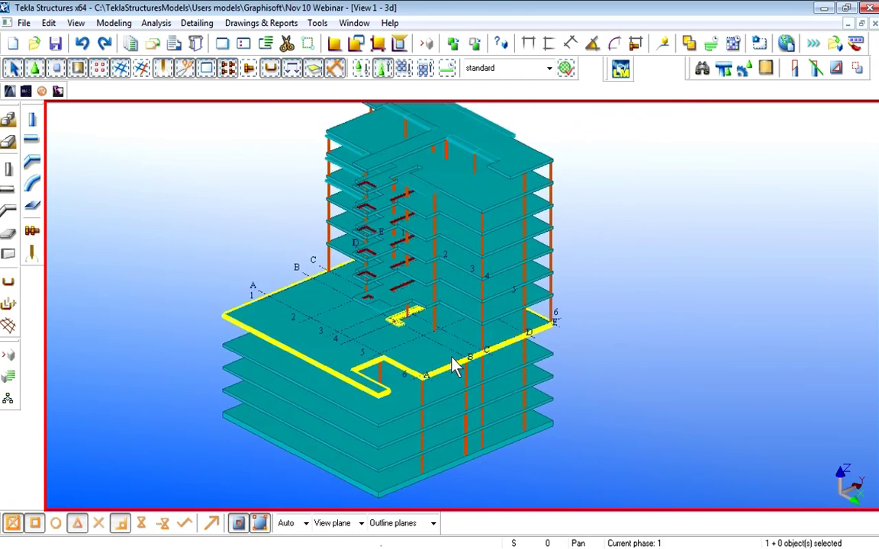
pyautogui.scroll(3, 397, 264)
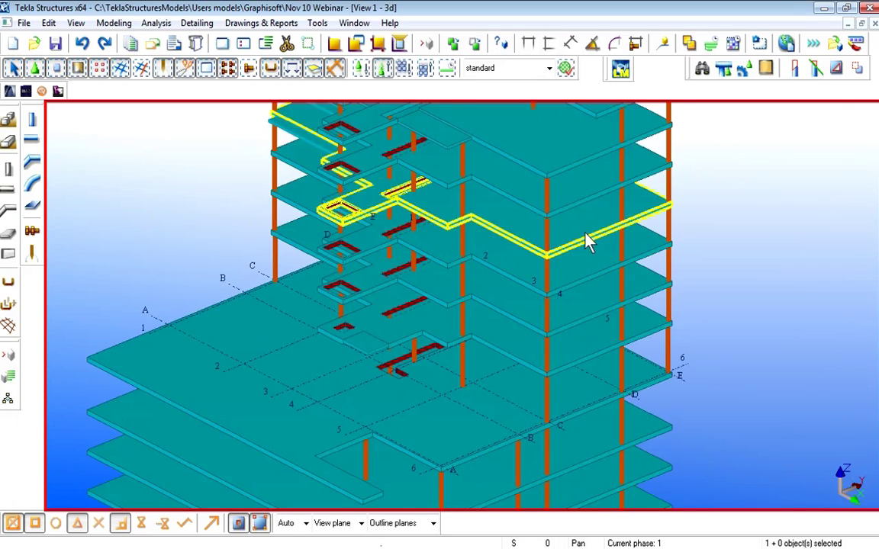
pyautogui.scroll(-4, 549, 319)
pyautogui.scroll(3, 489, 367)
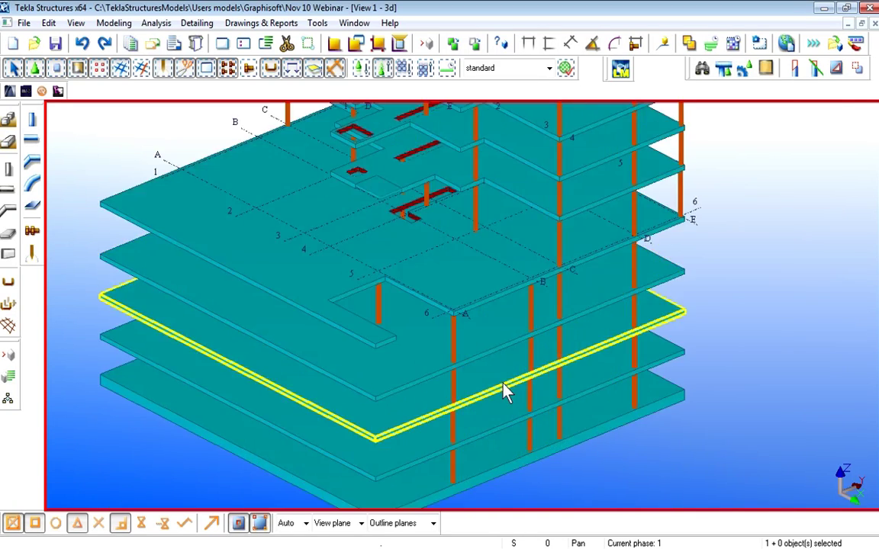
pyautogui.scroll(2, 474, 354)
pyautogui.scroll(-1, 489, 321)
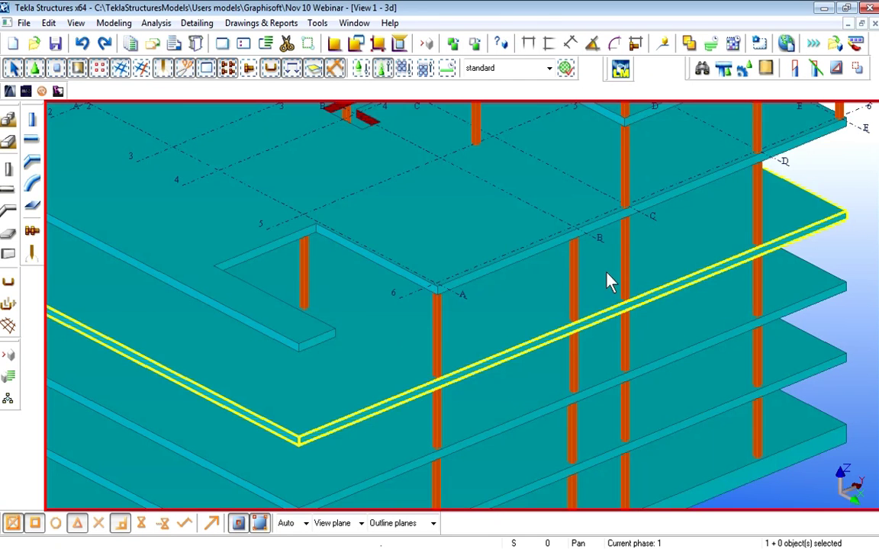
pyautogui.scroll(-3, 584, 305)
pyautogui.scroll(2, 511, 397)
pyautogui.scroll(2, 511, 397)
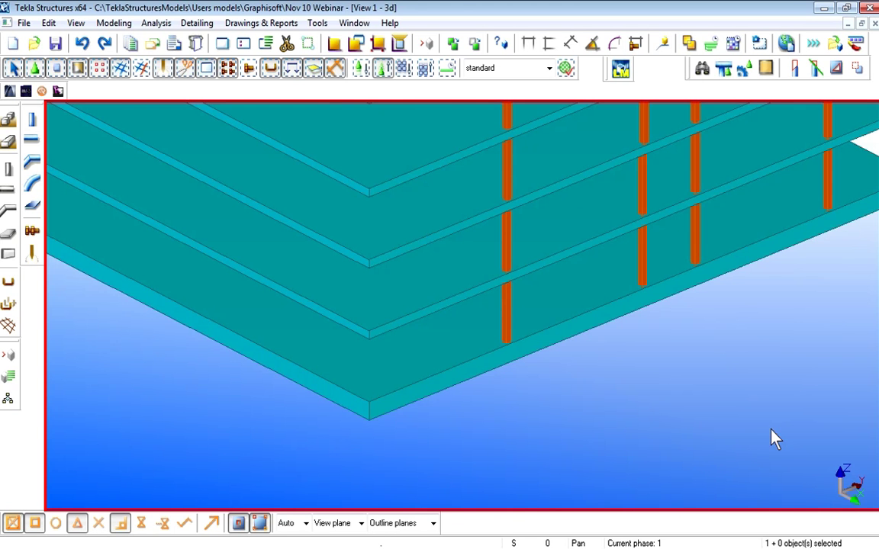
pyautogui.scroll(-3, 527, 267)
pyautogui.moveTo(516, 285); pyautogui.dragTo(473, 503, button='middle')
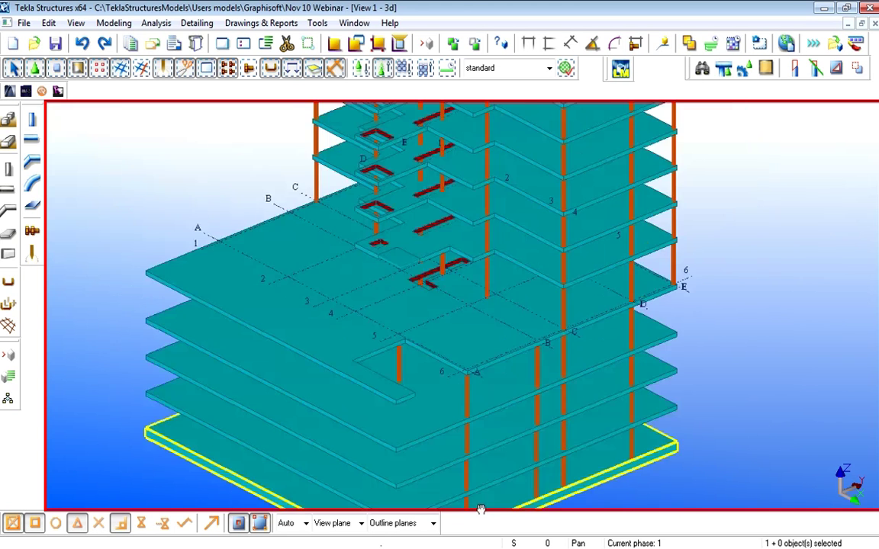
pyautogui.click(151, 42)
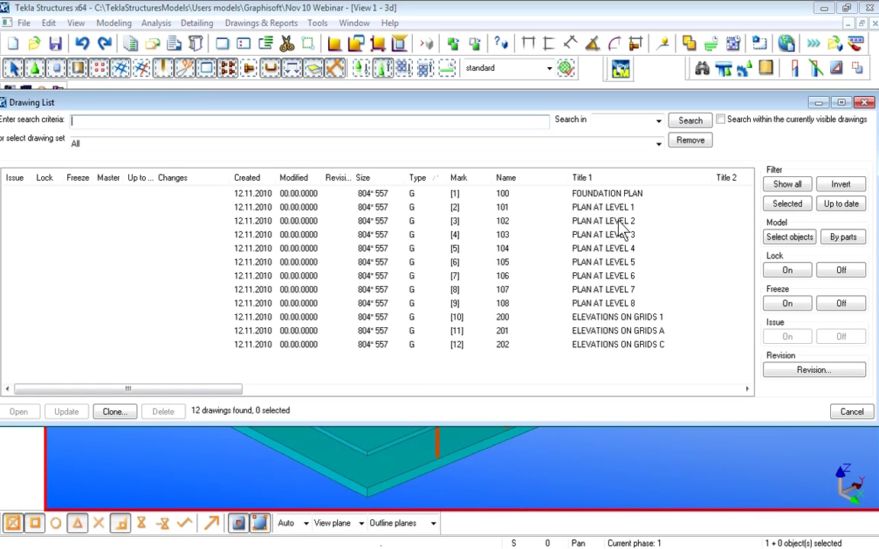
pyautogui.doubleClick(615, 195)
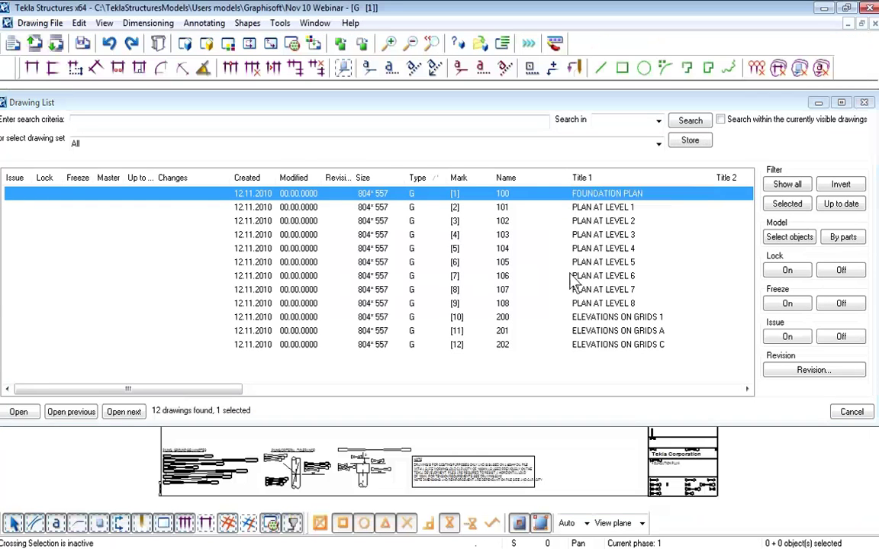
pyautogui.click(846, 411)
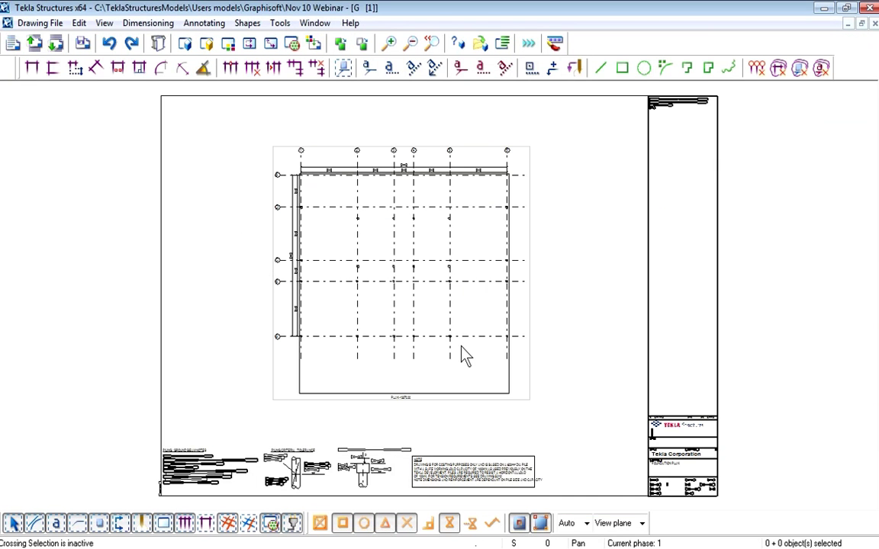
pyautogui.click(874, 22)
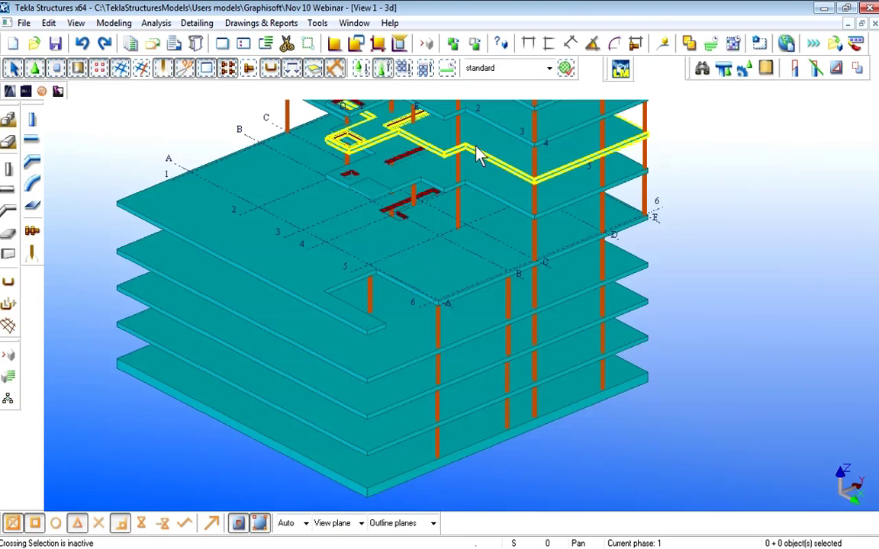
pyautogui.click(175, 44)
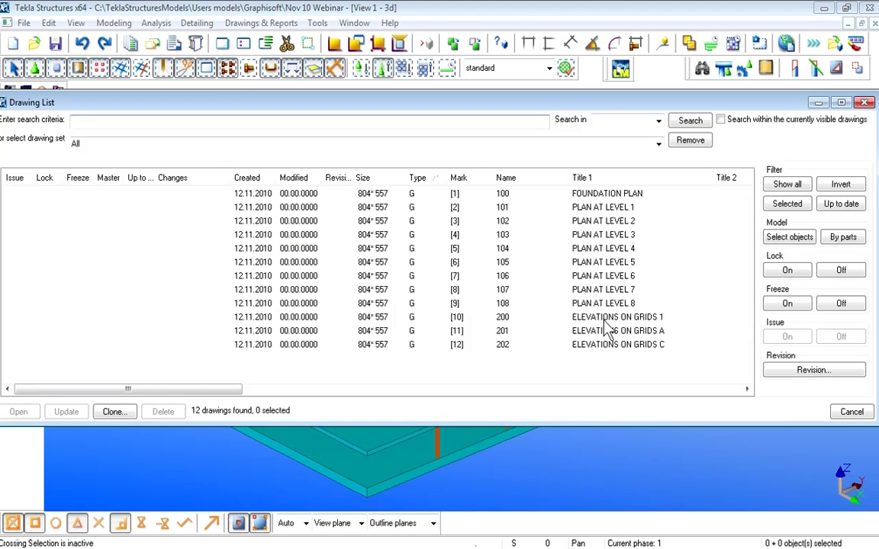
pyautogui.doubleClick(603, 317)
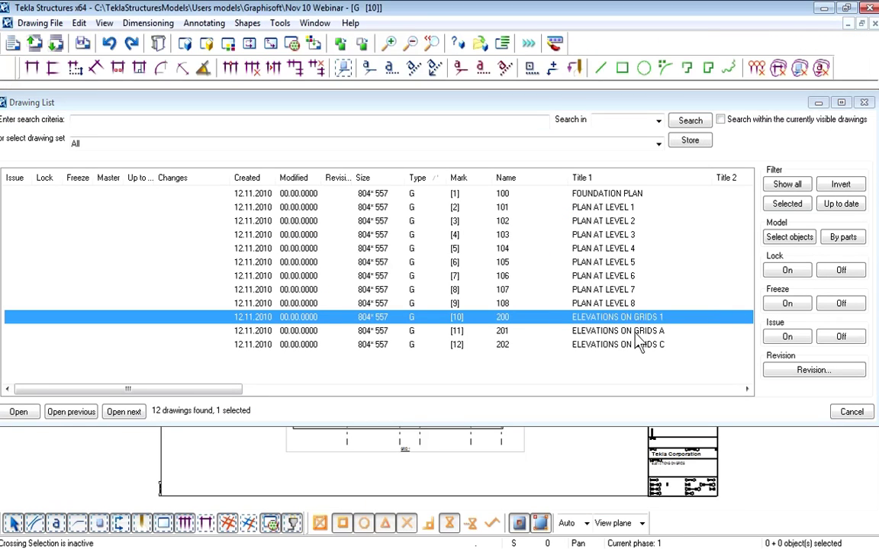
pyautogui.click(850, 412)
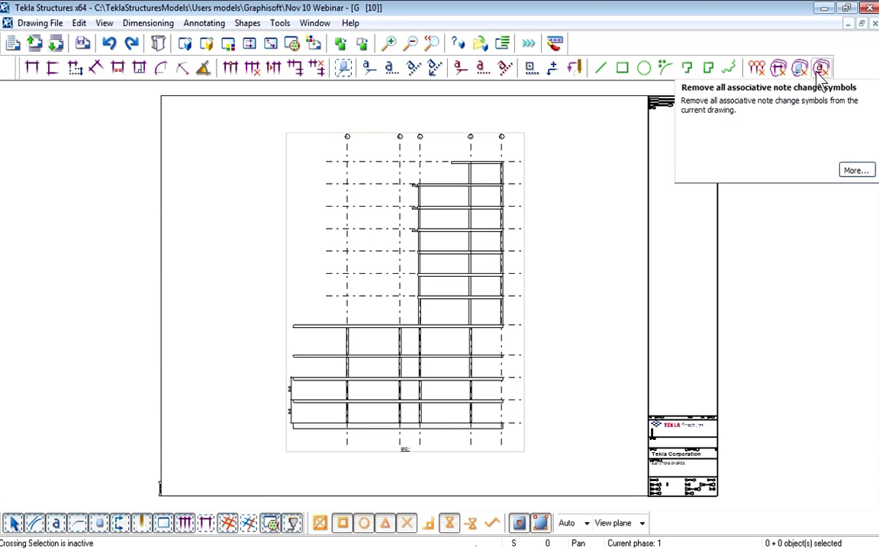
pyautogui.click(874, 25)
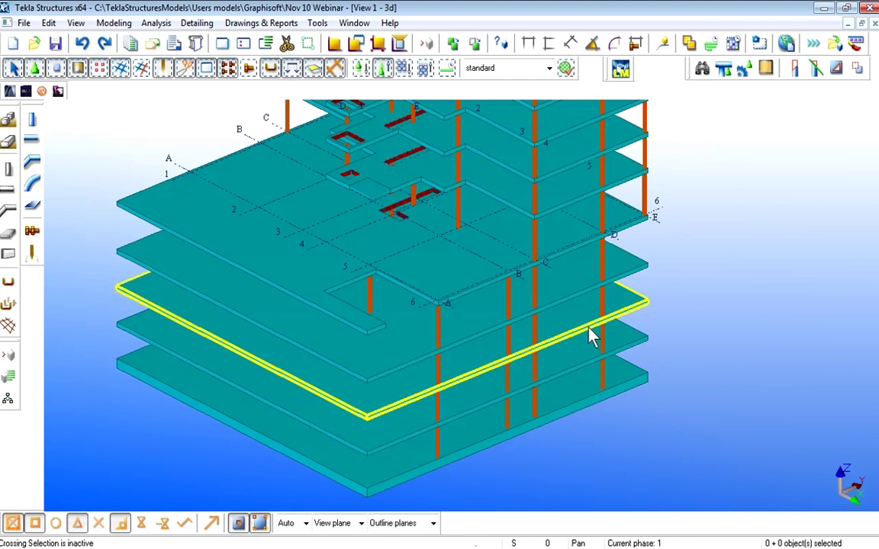
# - Open the Component Catalog with Ctrl+F and select the foundation slab below the columns
pyautogui.hotkey('ctrl', 'f')
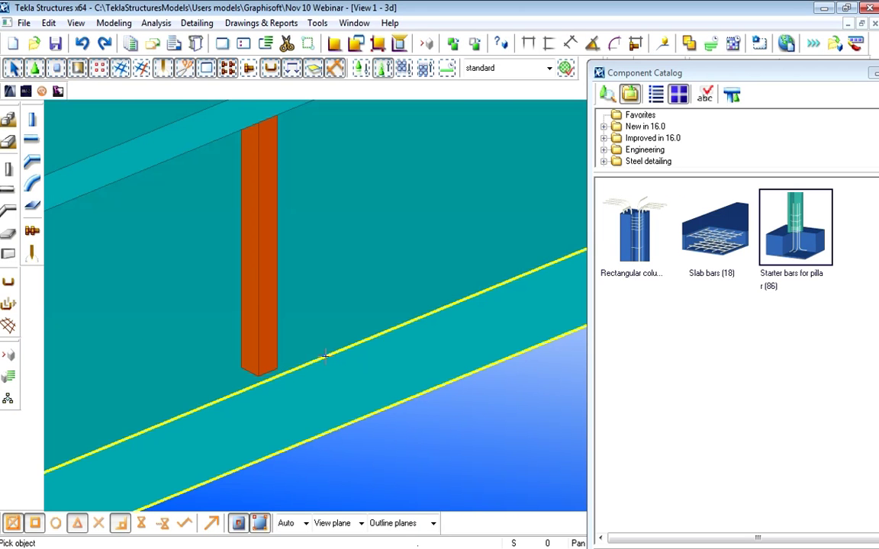
pyautogui.scroll(-3, 307, 359)
pyautogui.scroll(-2, 422, 298)
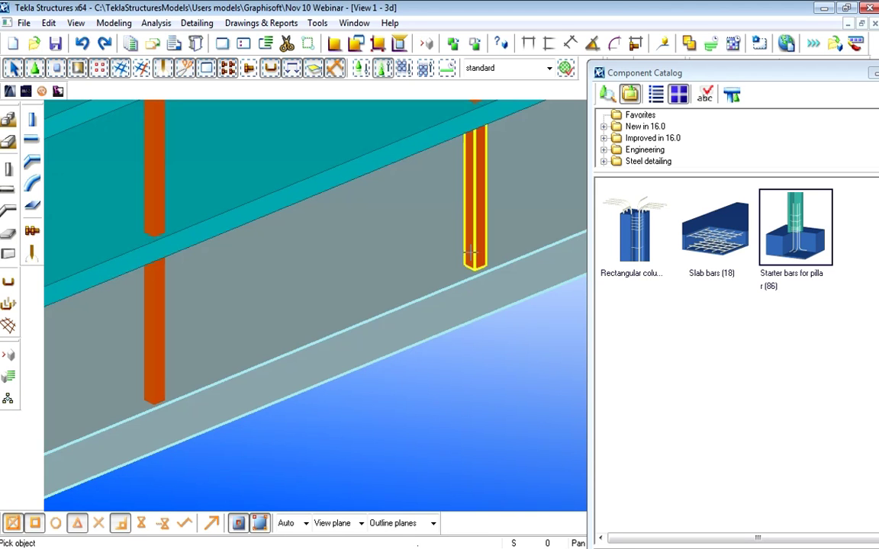
pyautogui.scroll(-2, 425, 224)
pyautogui.moveTo(426, 223); pyautogui.dragTo(365, 493, button='middle')
pyautogui.scroll(3, 341, 369)
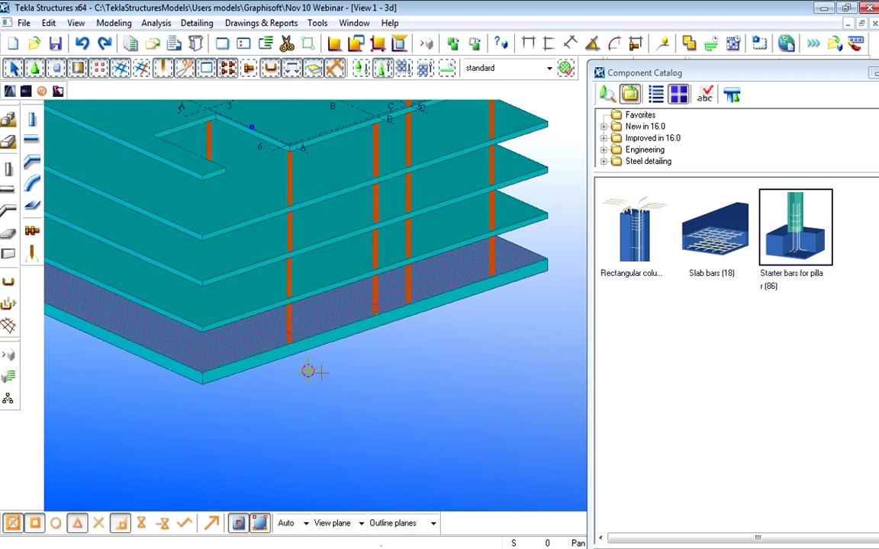
pyautogui.scroll(-4, 304, 358)
pyautogui.moveTo(310, 347); pyautogui.dragTo(305, 213, button='middle')
pyautogui.click(251, 363)
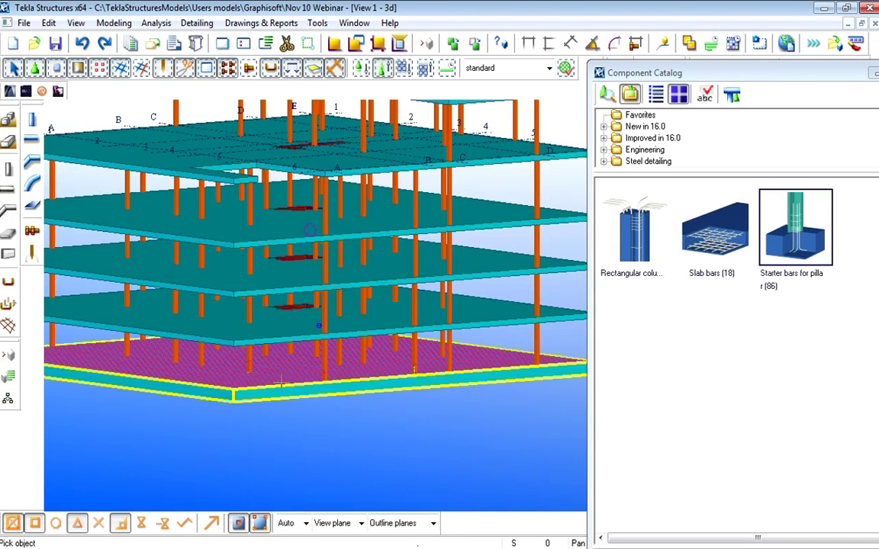
pyautogui.scroll(10, 283, 381)
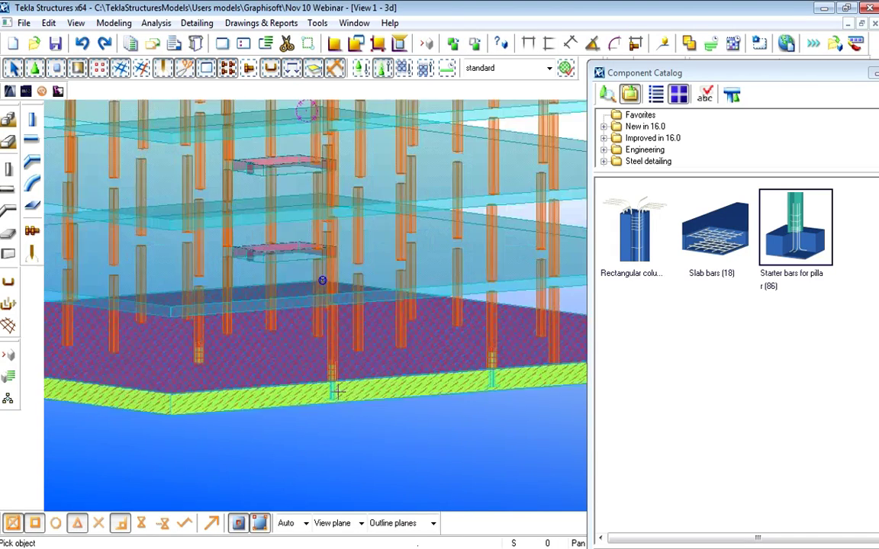
pyautogui.scroll(-6, 278, 355)
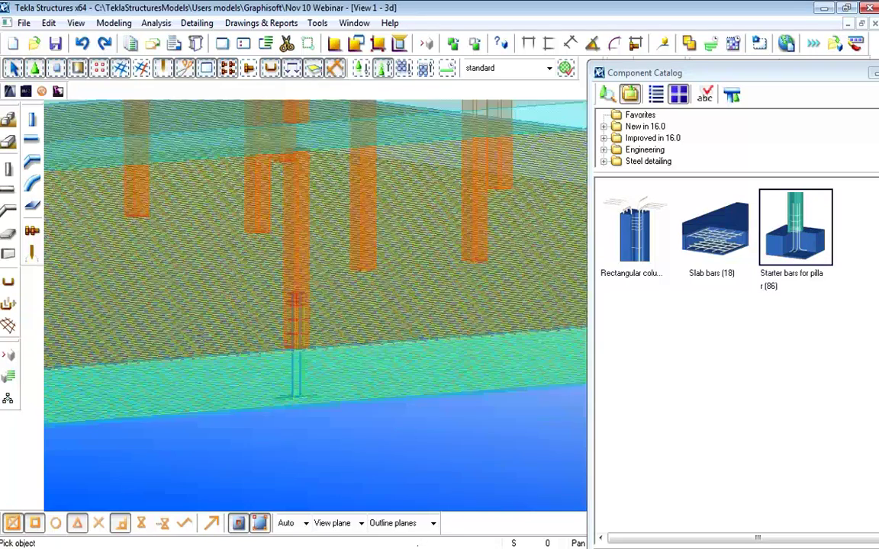
pyautogui.moveTo(147, 307); pyautogui.dragTo(229, 350, button='middle')
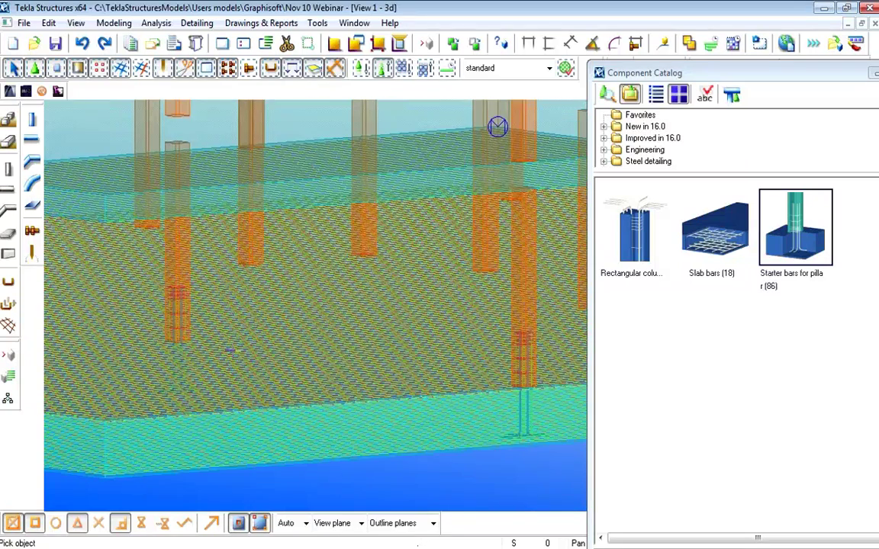
pyautogui.scroll(-6, 281, 345)
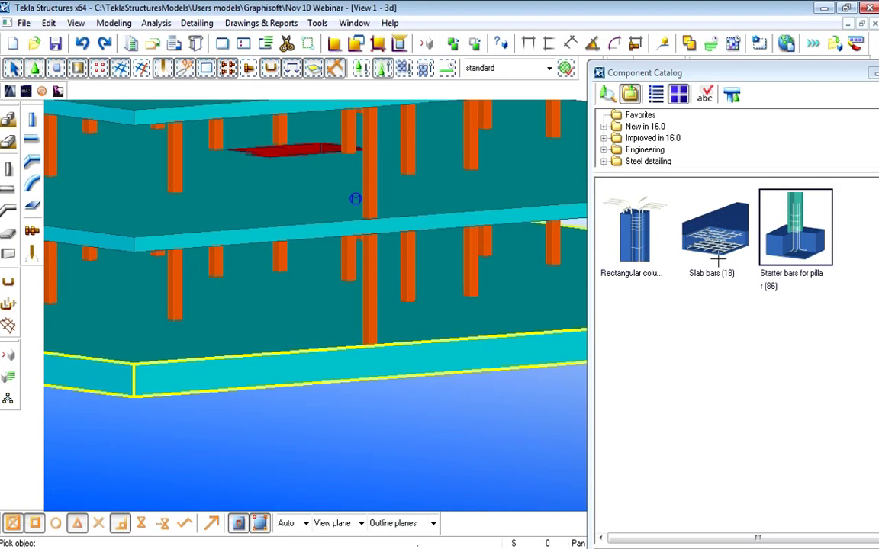
# - Apply the Rectangular column reinforcement component to three ground-floor columns
pyautogui.click(619, 232)
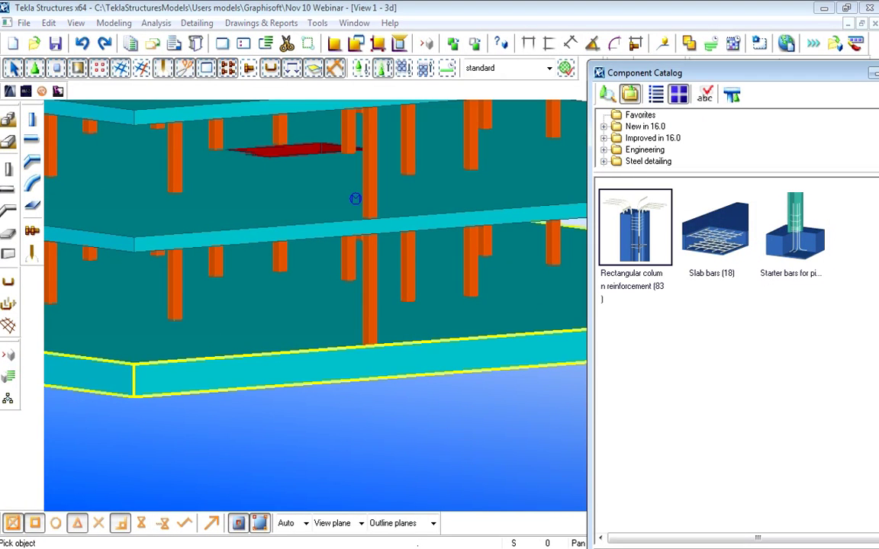
pyautogui.click(183, 296)
pyautogui.click(406, 279)
pyautogui.click(482, 282)
pyautogui.moveTo(489, 300); pyautogui.dragTo(361, 278, button='middle')
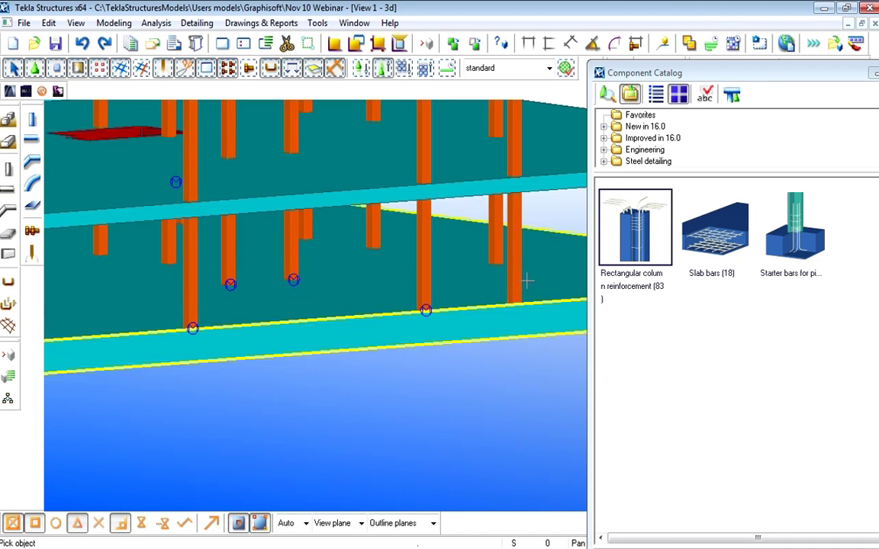
pyautogui.rightClick(423, 417)
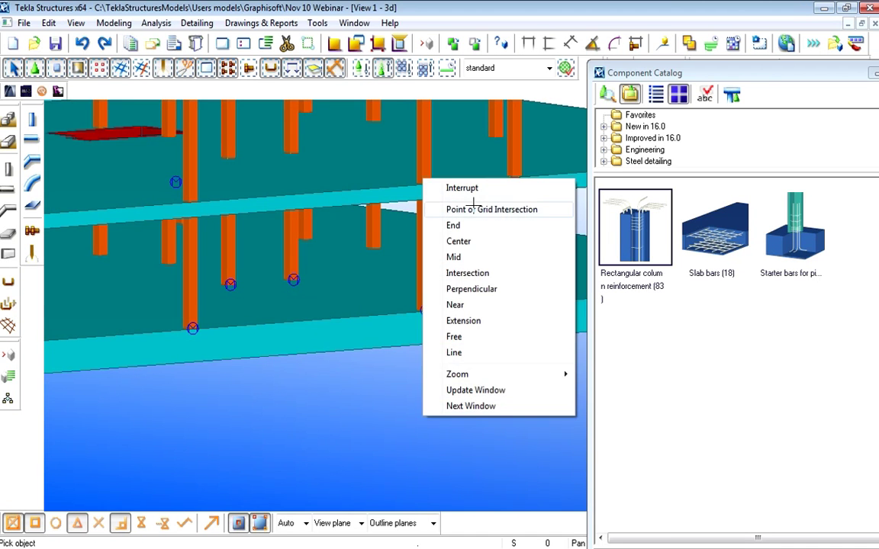
pyautogui.click(457, 188)
# - Inspect the reinforced slab from above, then close the Component Catalog
pyautogui.scroll(8, 369, 281)
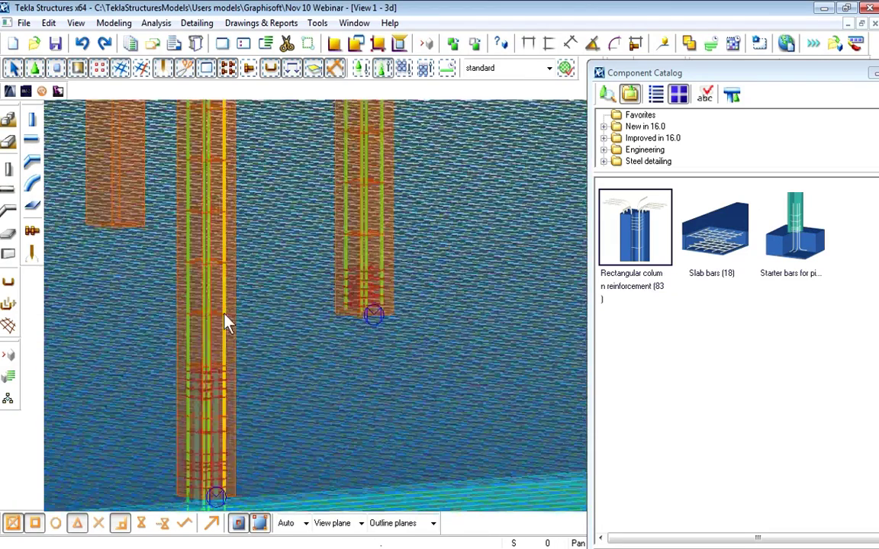
pyautogui.keyDown('ctrl'); pyautogui.moveTo(226, 322); pyautogui.dragTo(210, 310, button='middle'); pyautogui.keyUp('ctrl')
pyautogui.scroll(3, 213, 282)
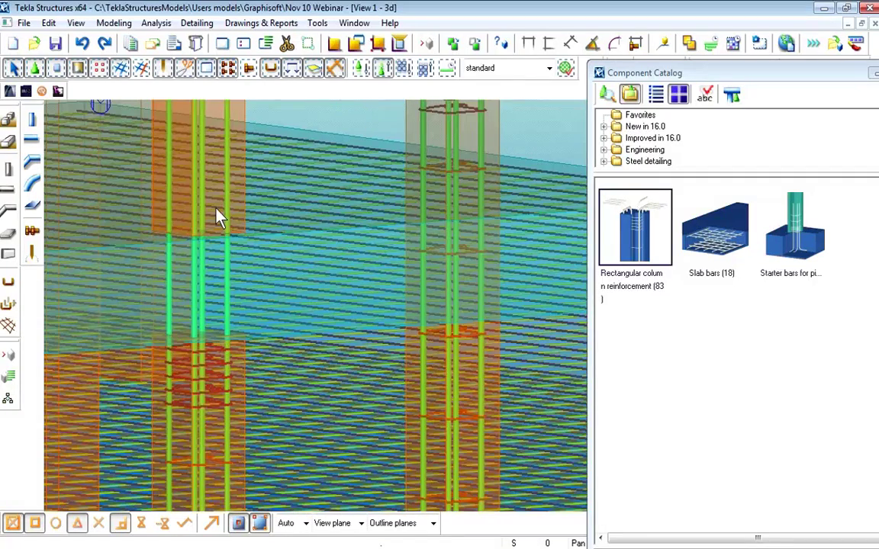
pyautogui.scroll(-3, 218, 217)
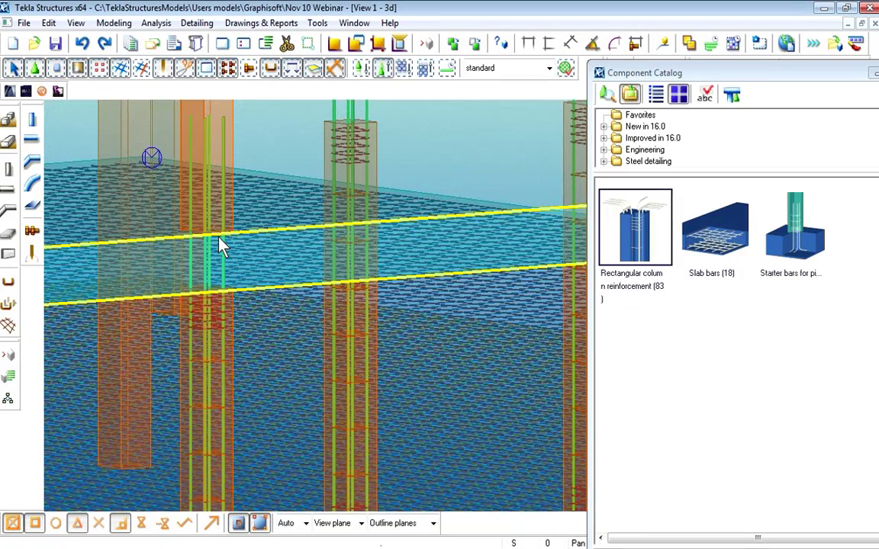
pyautogui.scroll(-5, 221, 248)
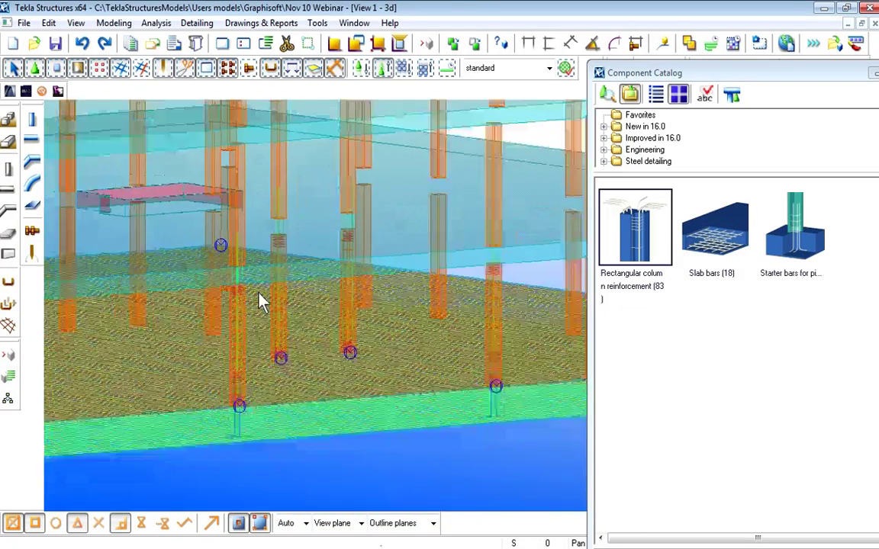
pyautogui.scroll(5, 314, 231)
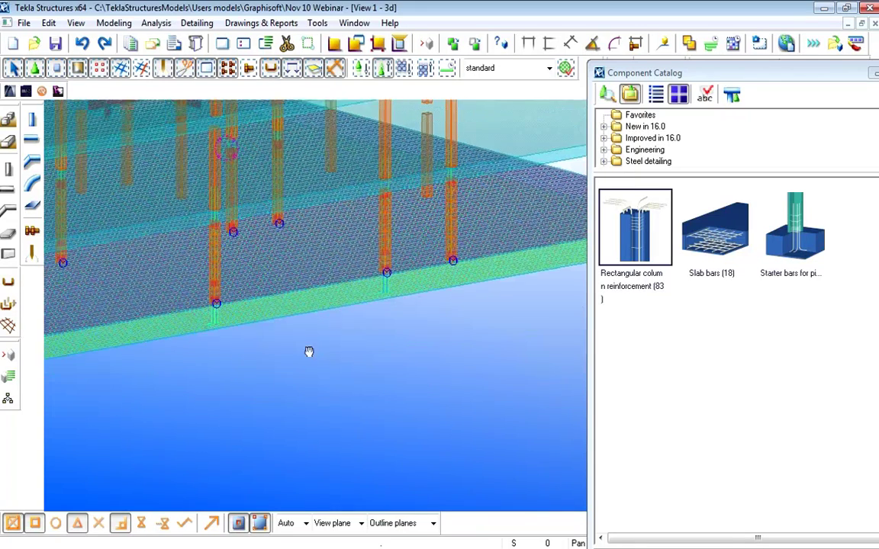
pyautogui.scroll(5, 298, 359)
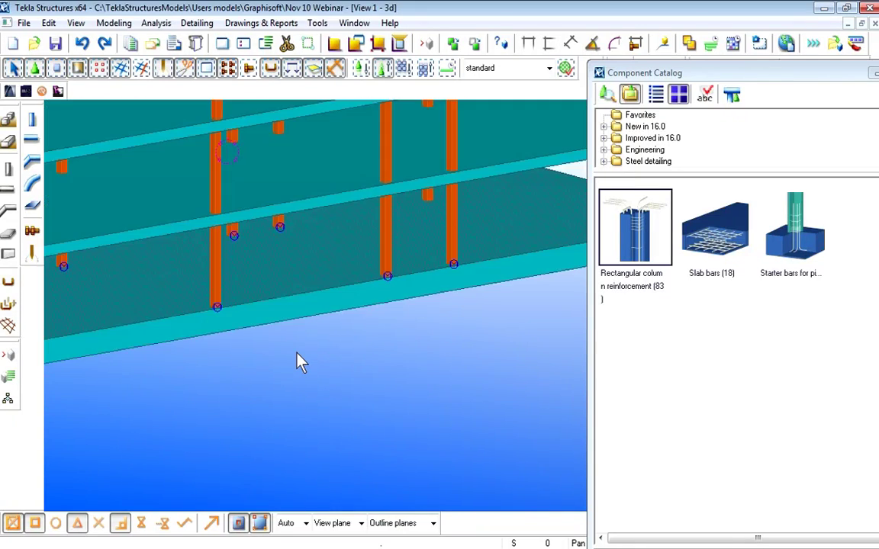
pyautogui.scroll(-3, 318, 344)
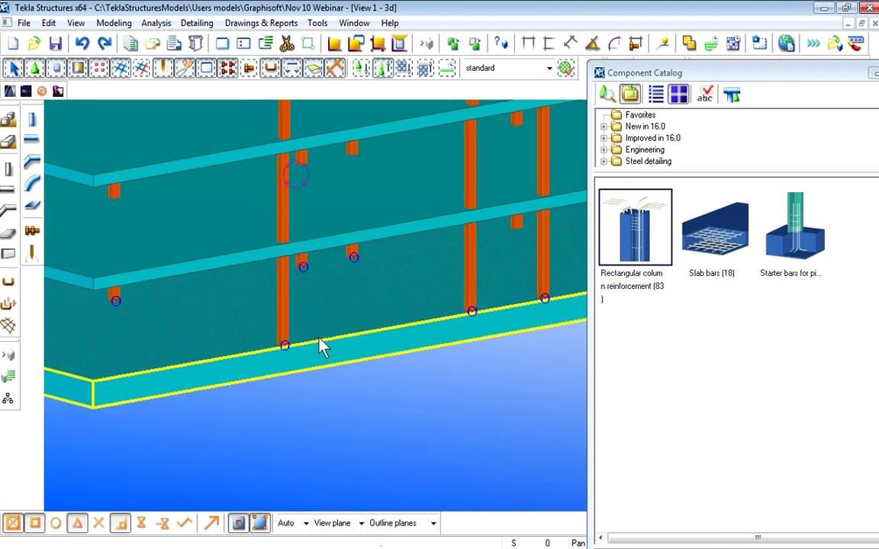
pyautogui.scroll(-2, 320, 351)
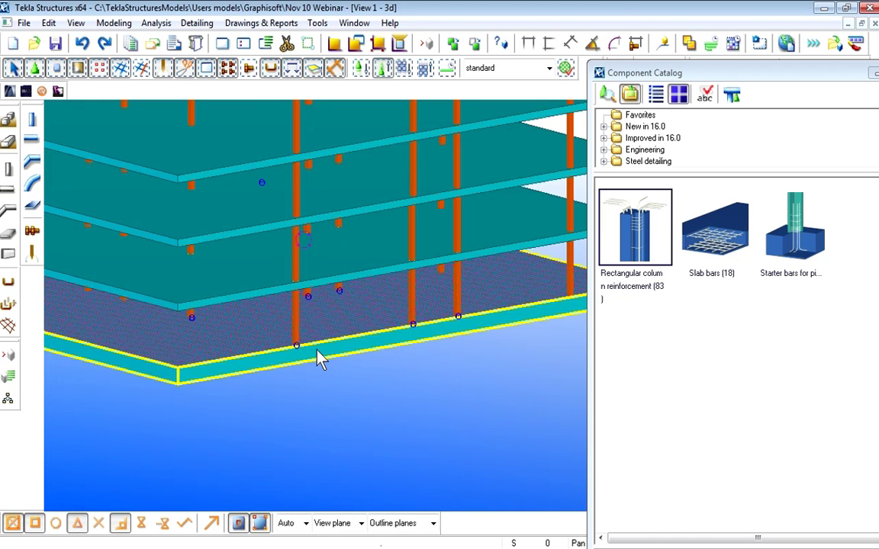
pyautogui.scroll(-5, 317, 358)
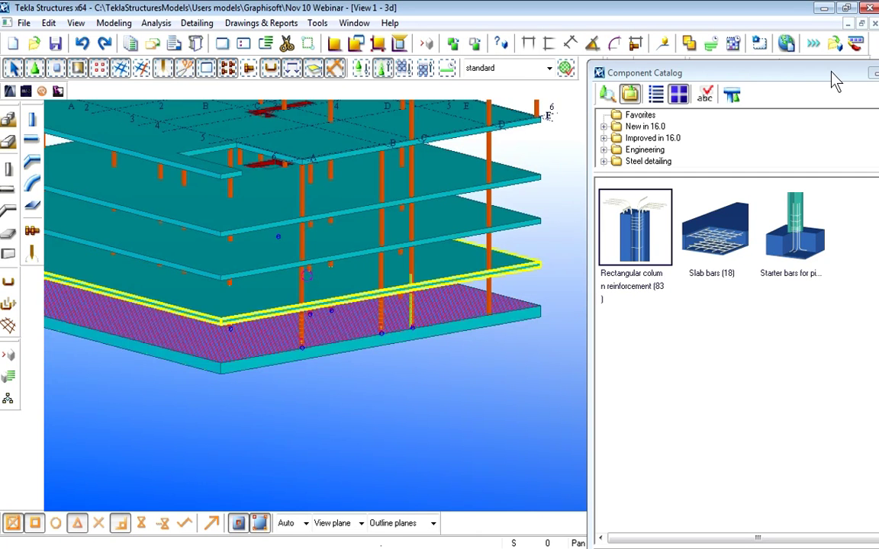
pyautogui.click(828, 89)
# - Select a ground-floor column
pyautogui.scroll(6, 358, 358)
pyautogui.click(386, 373)
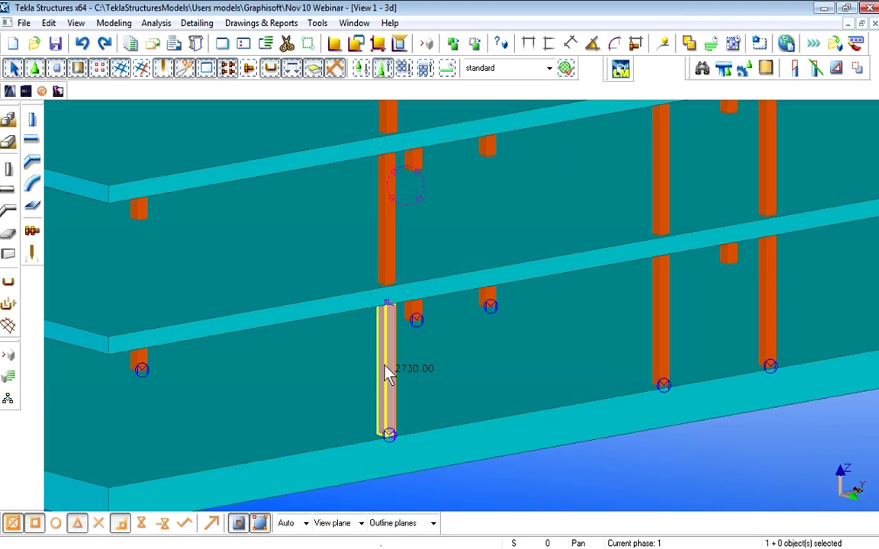
pyautogui.rightClick(386, 373)
pyautogui.click(492, 96)
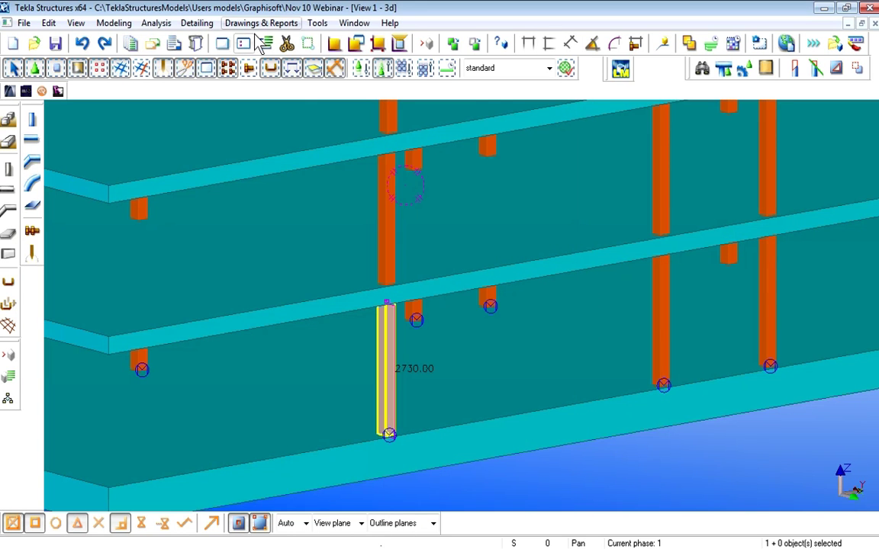
# - Create a ts-reinforcement (C) cast-unit drawing for the column and open the Drawing List
pyautogui.click(252, 22)
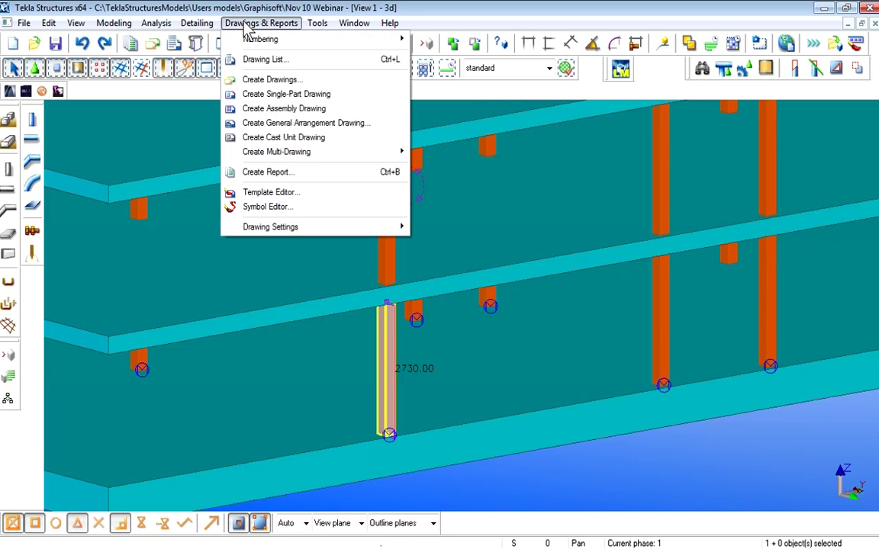
pyautogui.click(269, 79)
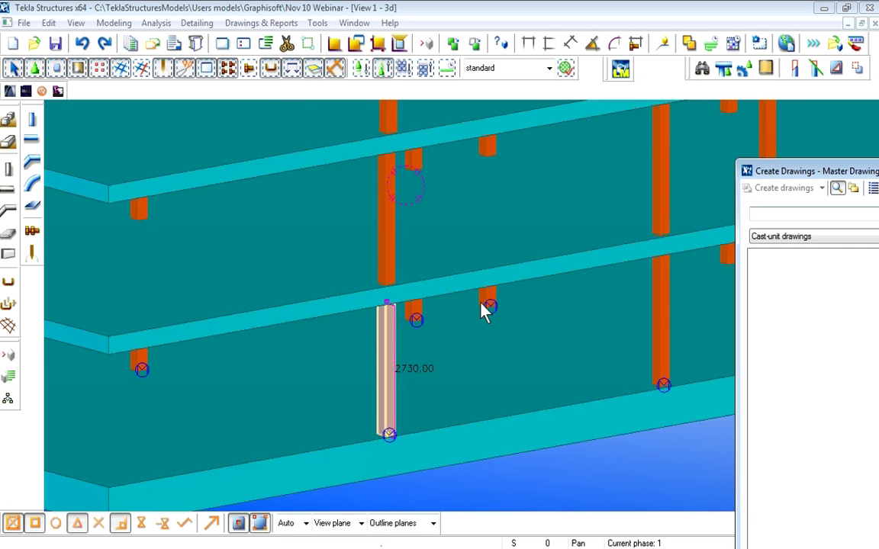
pyautogui.moveTo(847, 164)
pyautogui.mouseDown()
pyautogui.moveTo(676, 151)
pyautogui.moveTo(618, 90)
pyautogui.mouseUp()
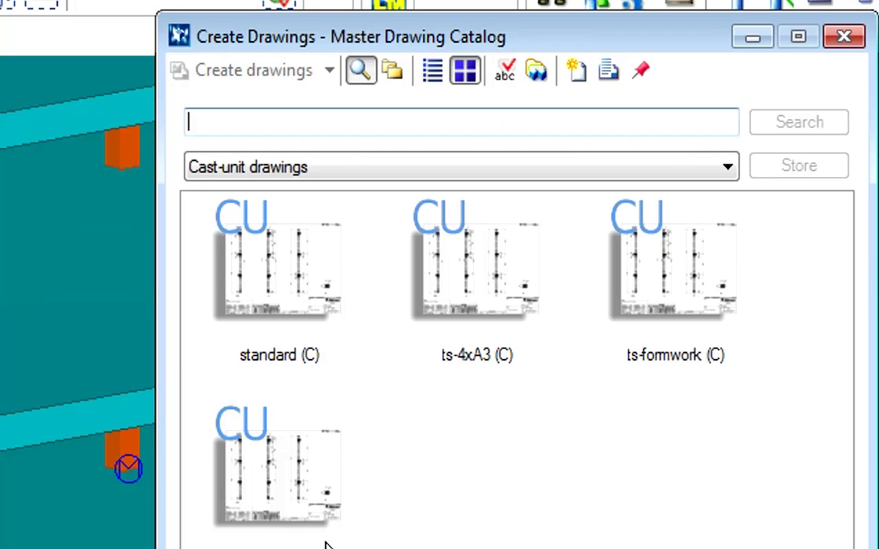
pyautogui.click(290, 504)
pyautogui.moveTo(574, 35); pyautogui.dragTo(574, 2)
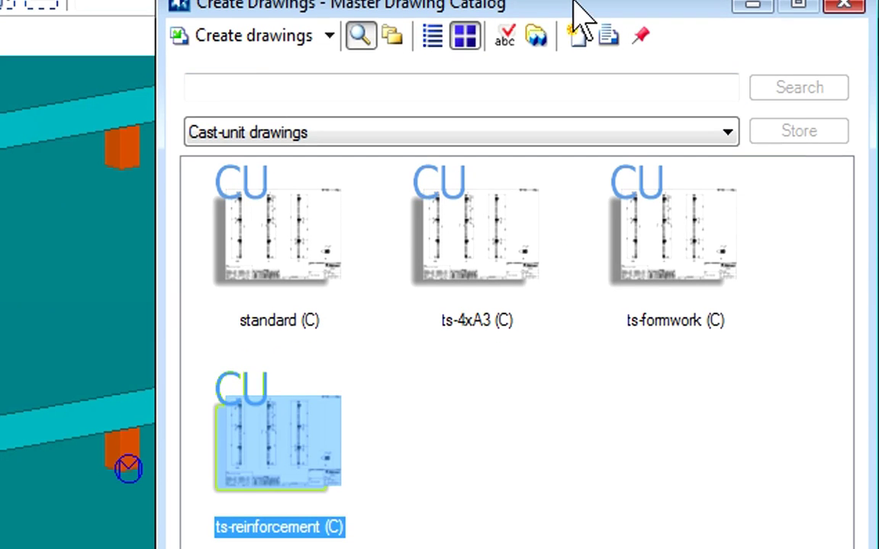
pyautogui.click(252, 38)
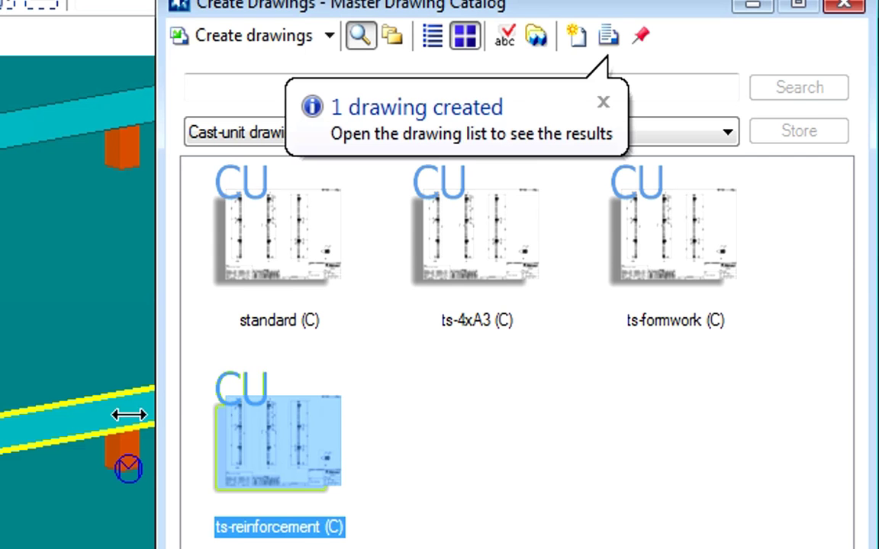
pyautogui.click(608, 36)
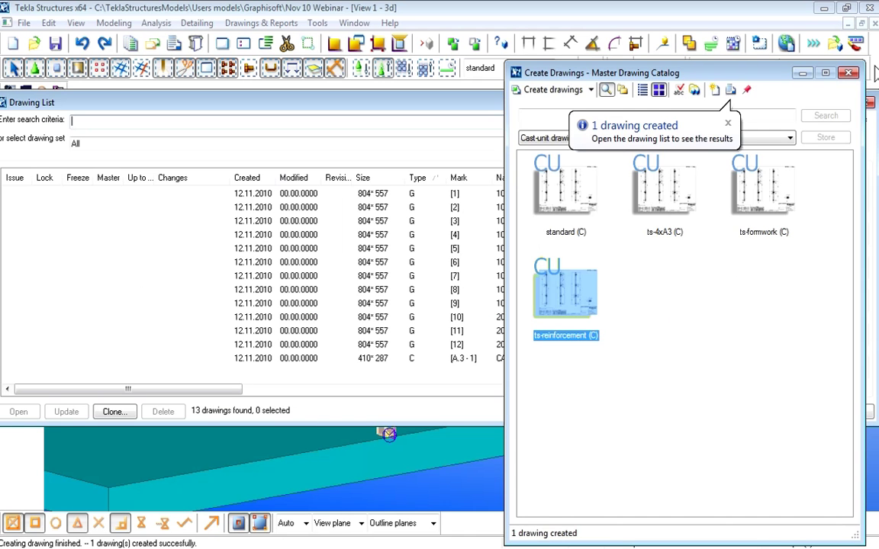
# - Open drawing A.3-1 and zoom in on its rebar bending schedule totalling 64.2 kg
pyautogui.click(849, 72)
pyautogui.doubleClick(491, 359)
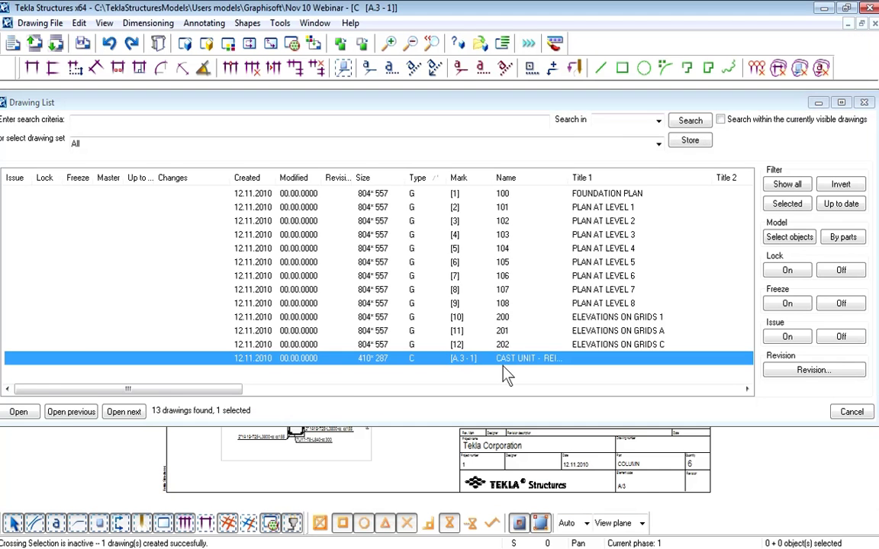
pyautogui.click(853, 413)
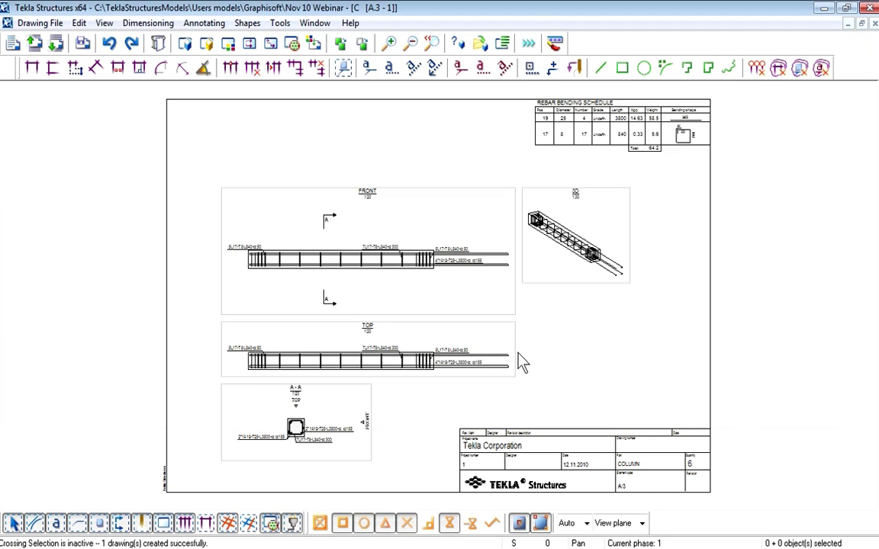
pyautogui.scroll(4, 413, 402)
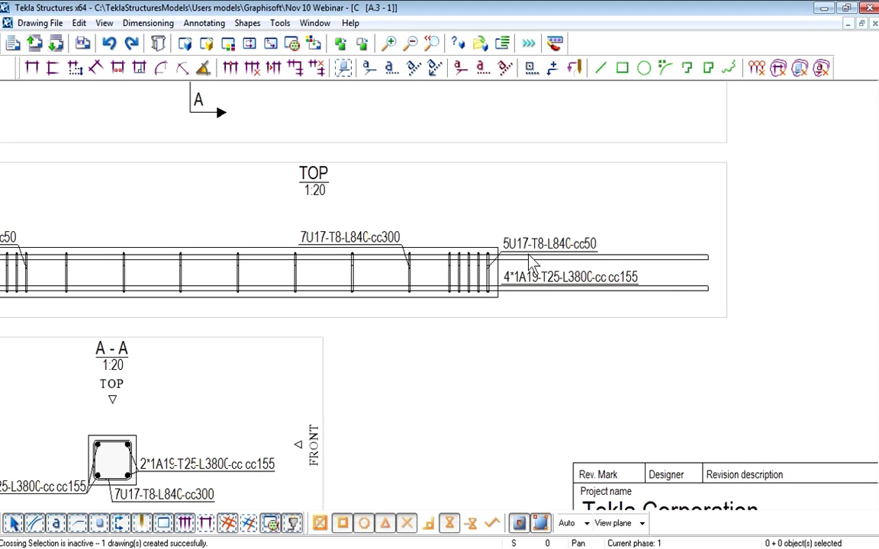
pyautogui.scroll(-5, 609, 272)
pyautogui.scroll(-2, 603, 283)
pyautogui.scroll(3, 641, 194)
pyautogui.scroll(5, 639, 190)
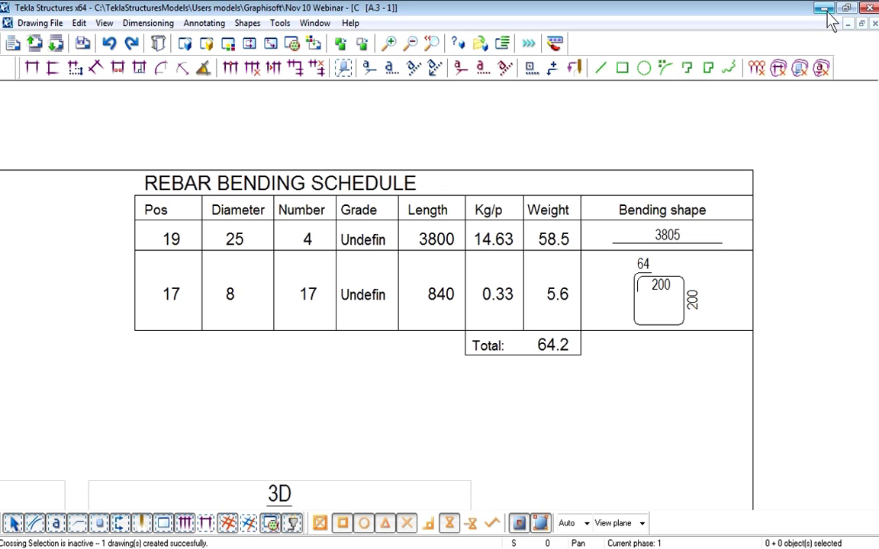
# - Close the drawing and pan the 3D model to show the upper floors
pyautogui.click(875, 23)
pyautogui.scroll(-10, 565, 320)
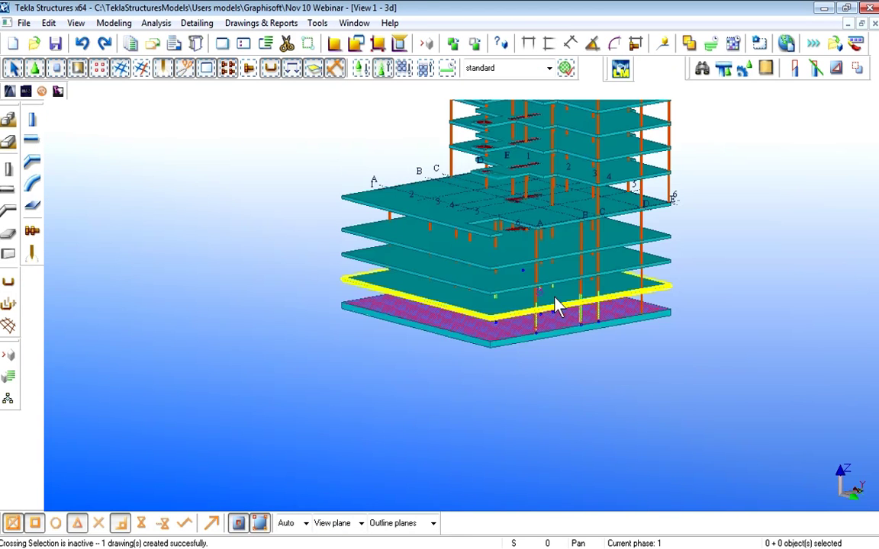
pyautogui.moveTo(556, 306); pyautogui.dragTo(495, 424, button='middle')
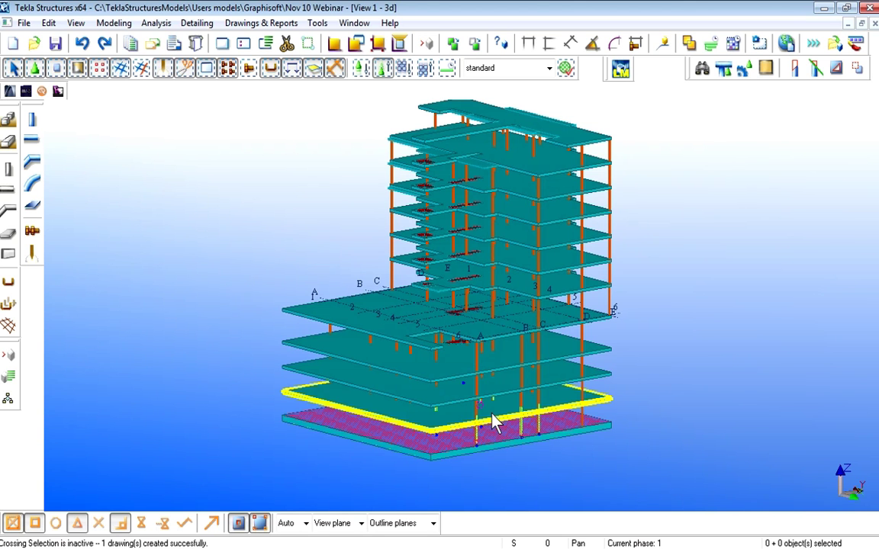
# - Open the Model Organizer from Tools and move it aside
pyautogui.keyDown('ctrl'); pyautogui.moveTo(495, 425); pyautogui.dragTo(520, 388, button='middle'); pyautogui.keyUp('ctrl')
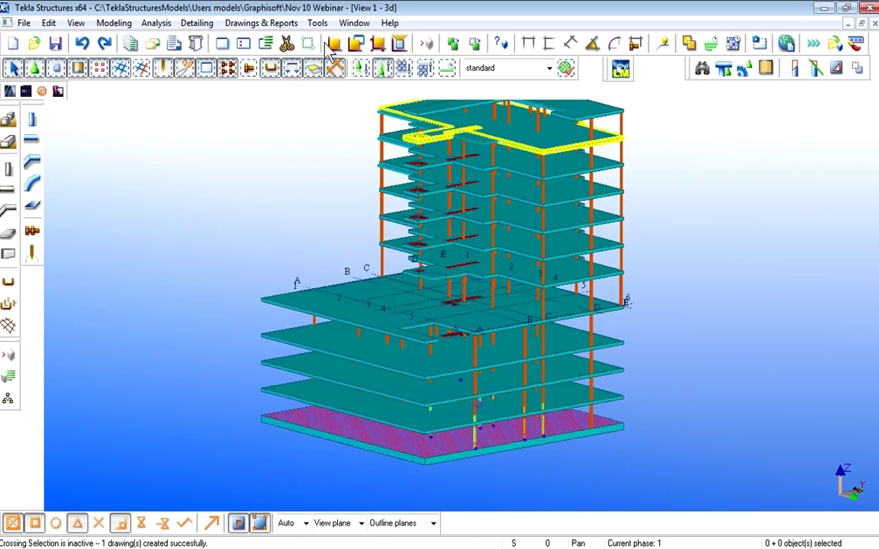
pyautogui.click(317, 23)
pyautogui.click(351, 158)
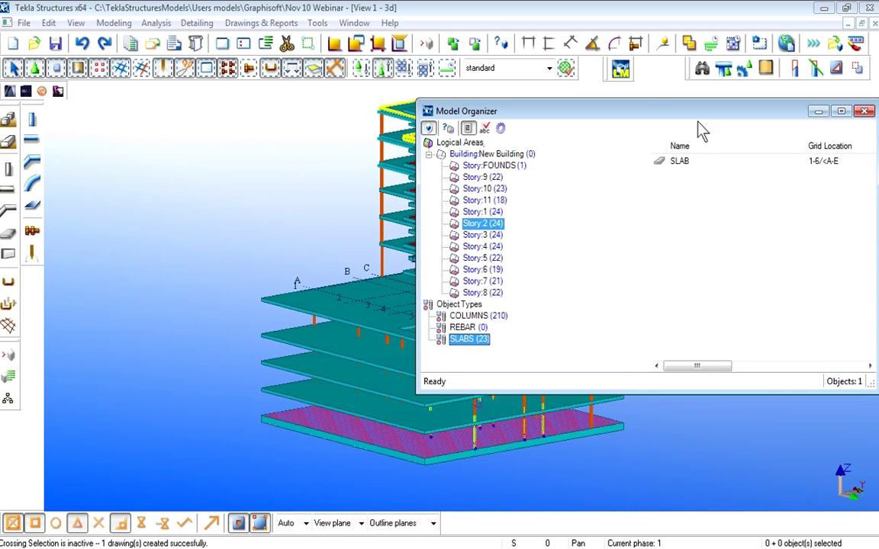
pyautogui.moveTo(697, 115); pyautogui.dragTo(539, 128)
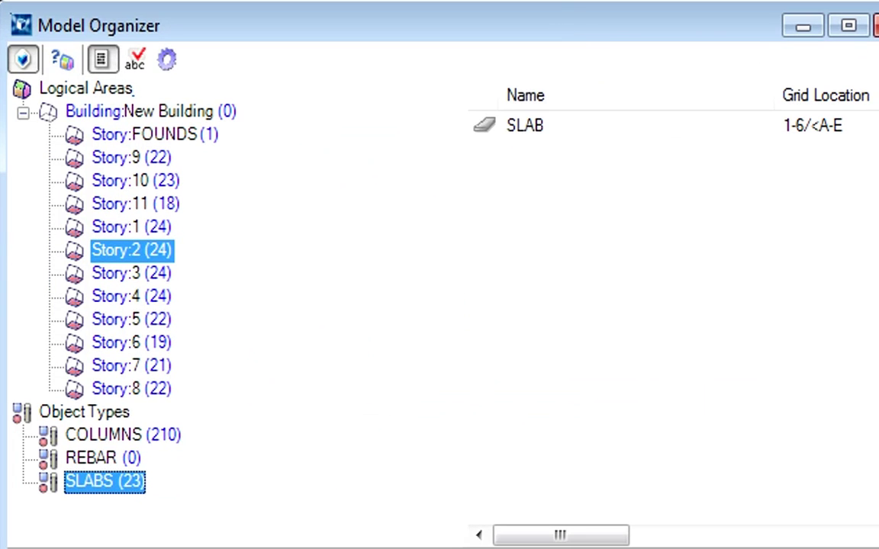
# - List objects for Story:1 through Story:7, then the COLUMNS (210) and REBAR (0) types
pyautogui.click(154, 226)
pyautogui.click(153, 250)
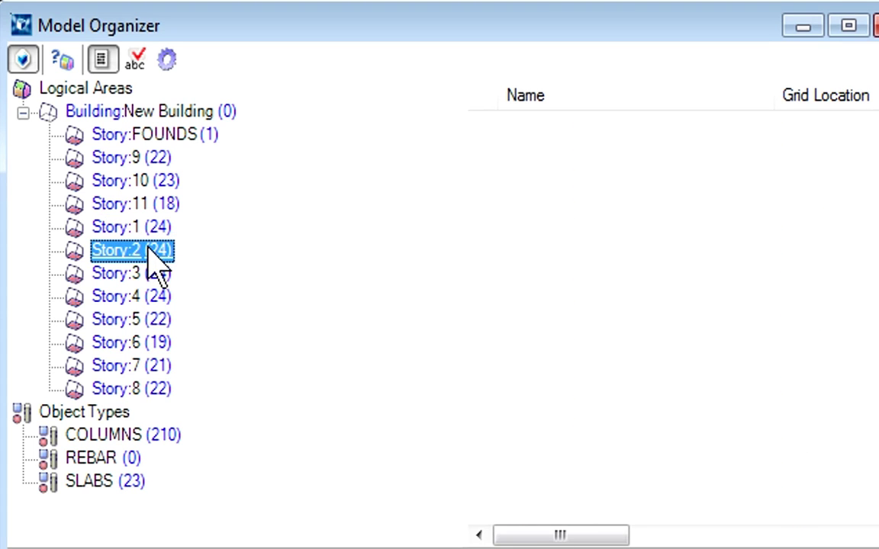
pyautogui.click(152, 273)
pyautogui.click(150, 299)
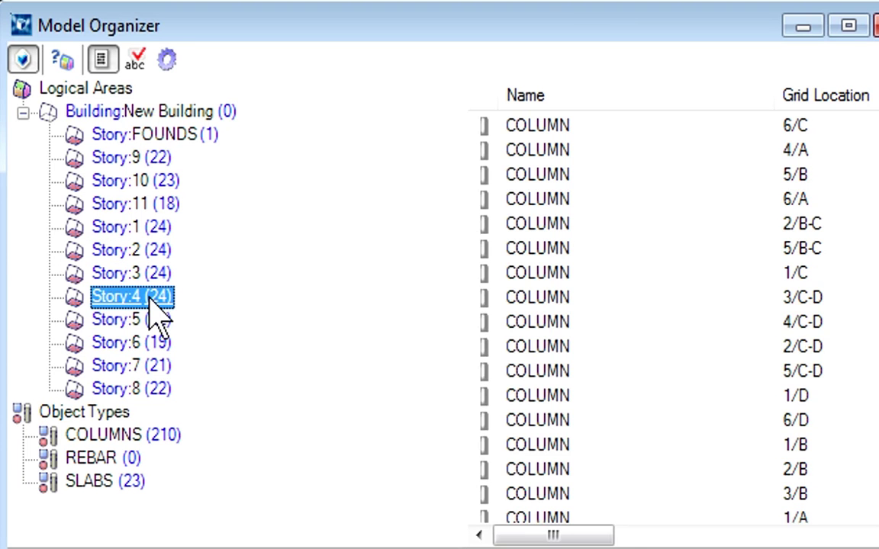
pyautogui.click(152, 322)
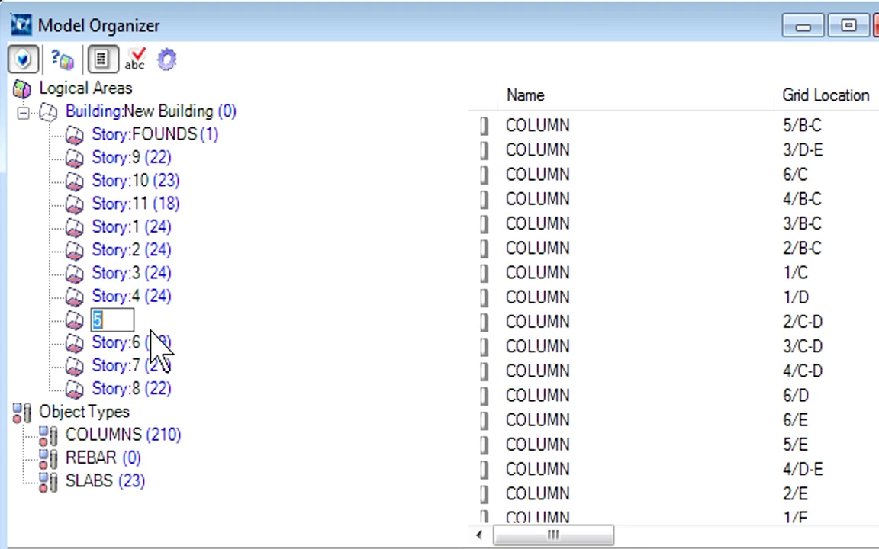
pyautogui.click(158, 344)
pyautogui.click(164, 367)
pyautogui.click(162, 372)
pyautogui.click(114, 436)
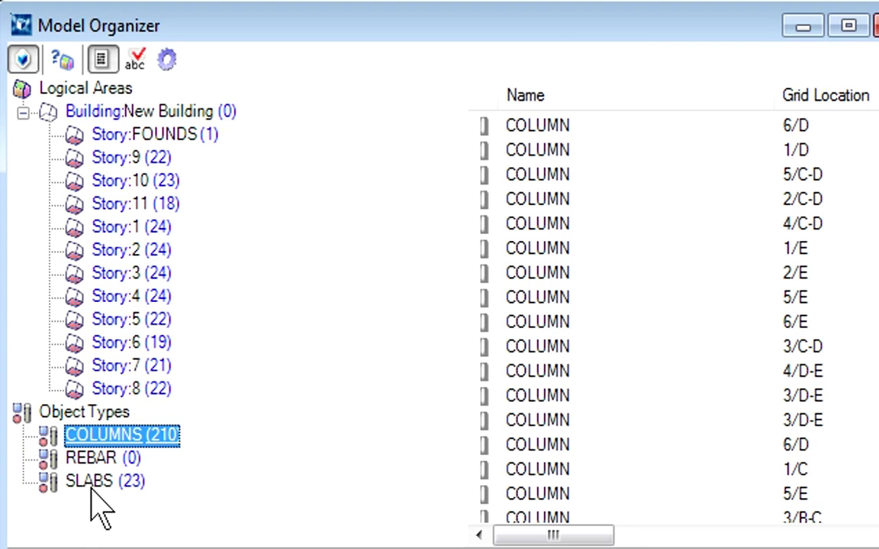
pyautogui.click(106, 464)
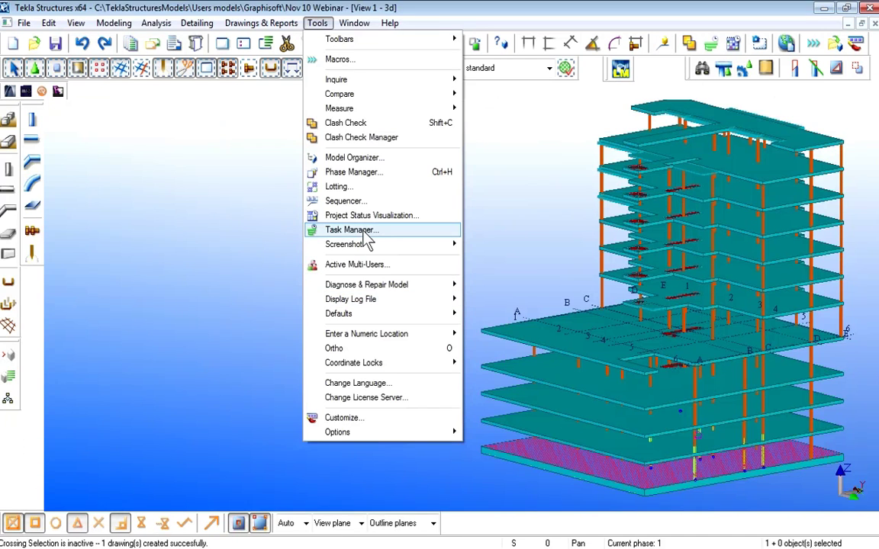
# - Open the Scenario schedule in Task Manager and widen its grid to show dates and durations
pyautogui.click(365, 232)
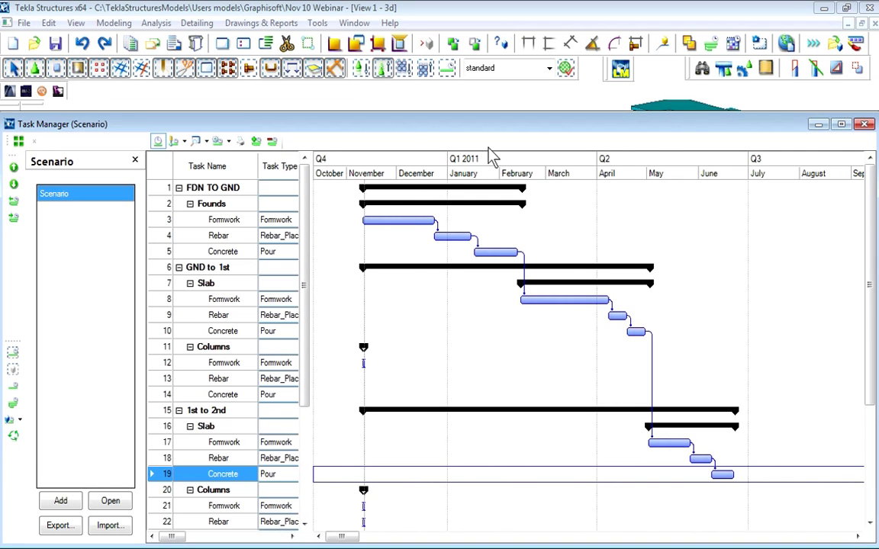
pyautogui.moveTo(492, 114); pyautogui.dragTo(495, 231)
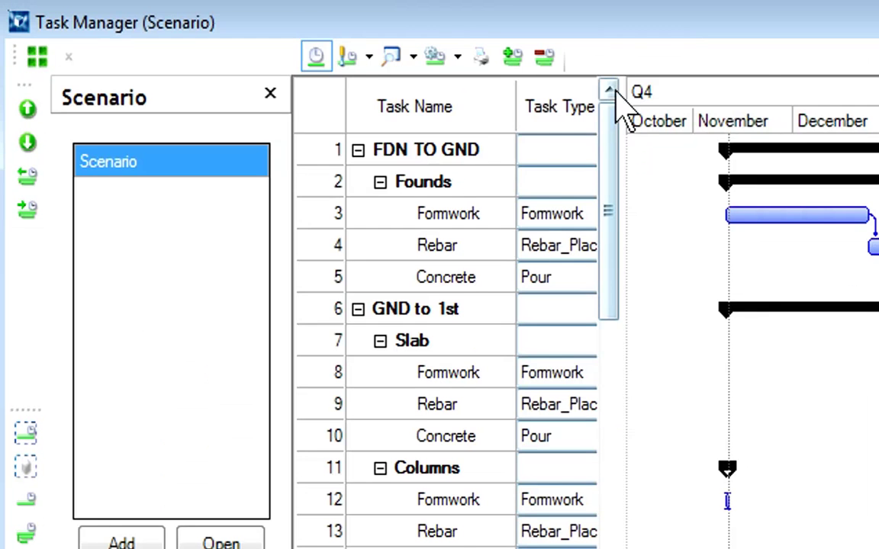
pyautogui.moveTo(620, 88); pyautogui.dragTo(876, 99)
pyautogui.click(453, 216)
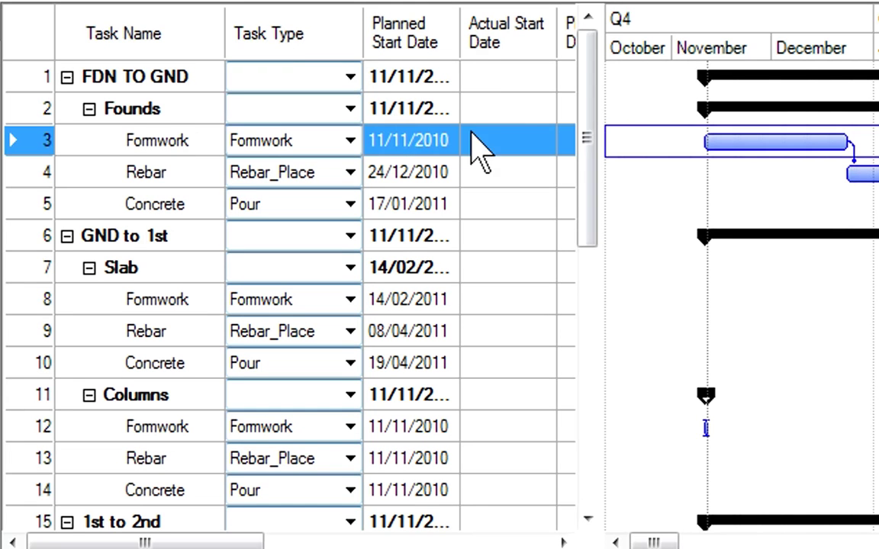
pyautogui.moveTo(598, 20); pyautogui.dragTo(838, 20)
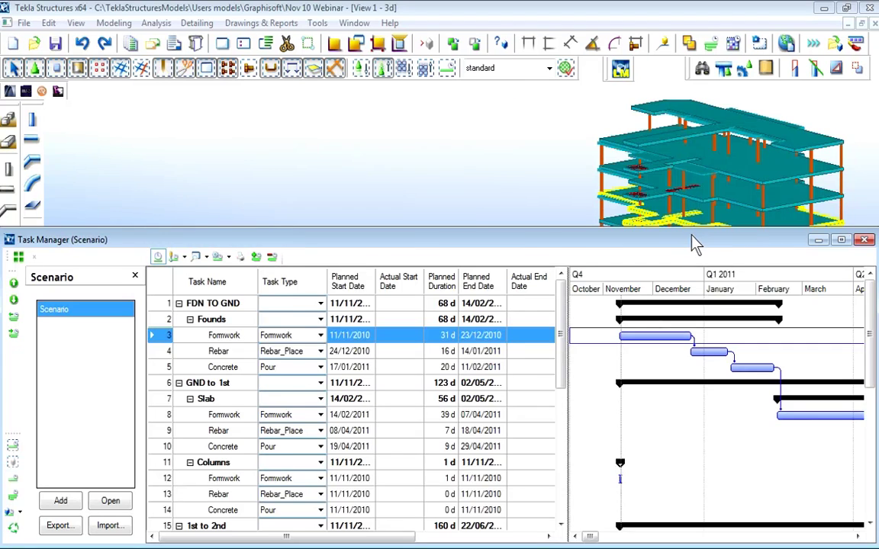
pyautogui.moveTo(694, 243); pyautogui.dragTo(671, 134)
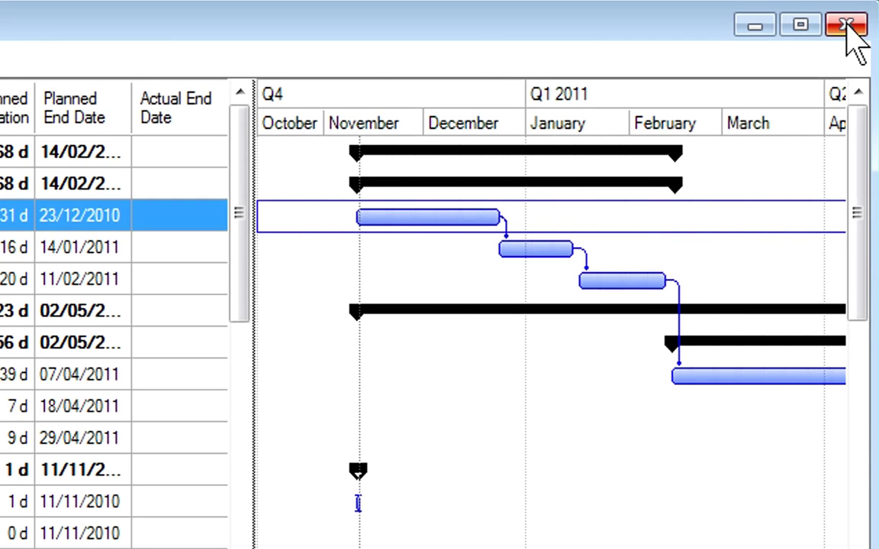
# - Close the Gantt schedule and choose the LayoutPoint component
pyautogui.click(849, 27)
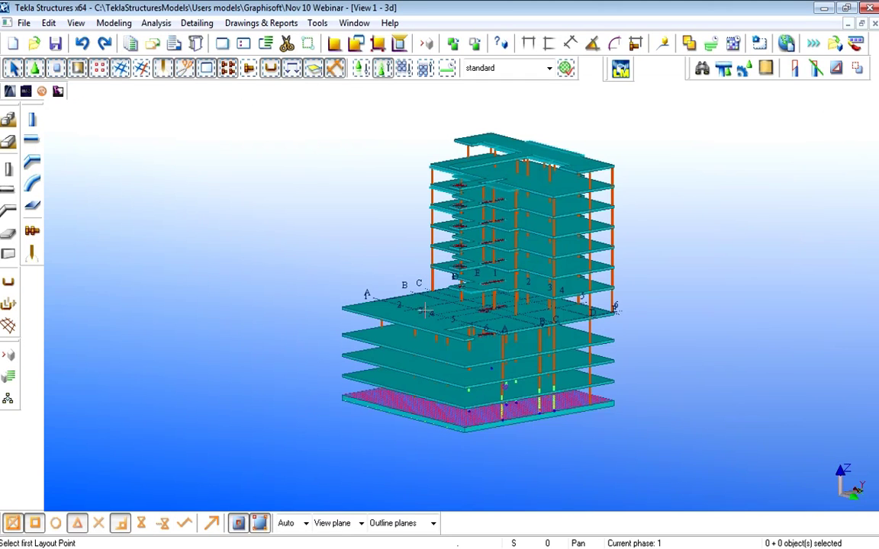
pyautogui.moveTo(425, 310); pyautogui.dragTo(424, 357, button='middle')
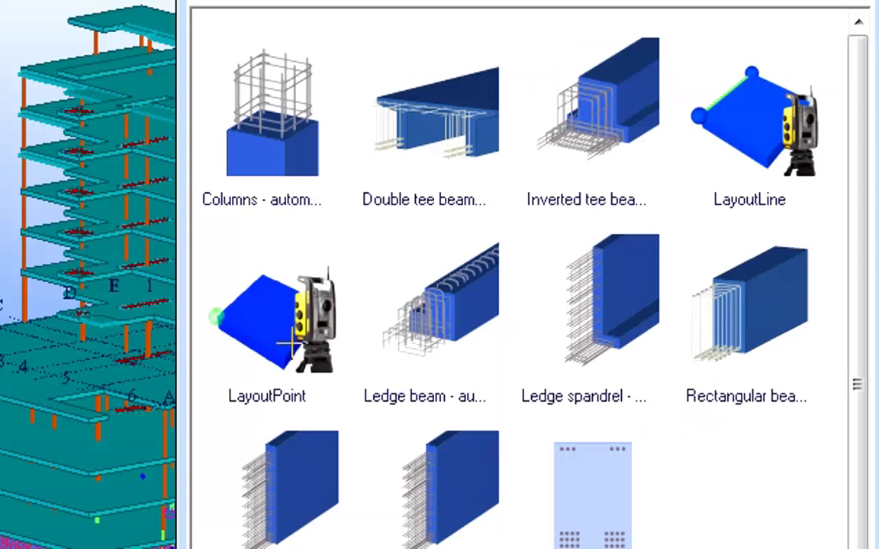
pyautogui.click(290, 345)
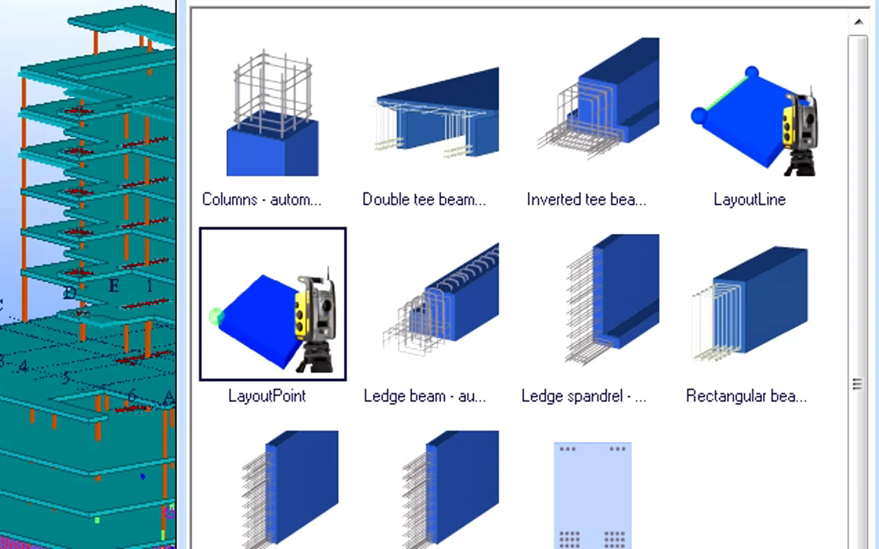
pyautogui.scroll(5, 53, 435)
pyautogui.scroll(3, 87, 305)
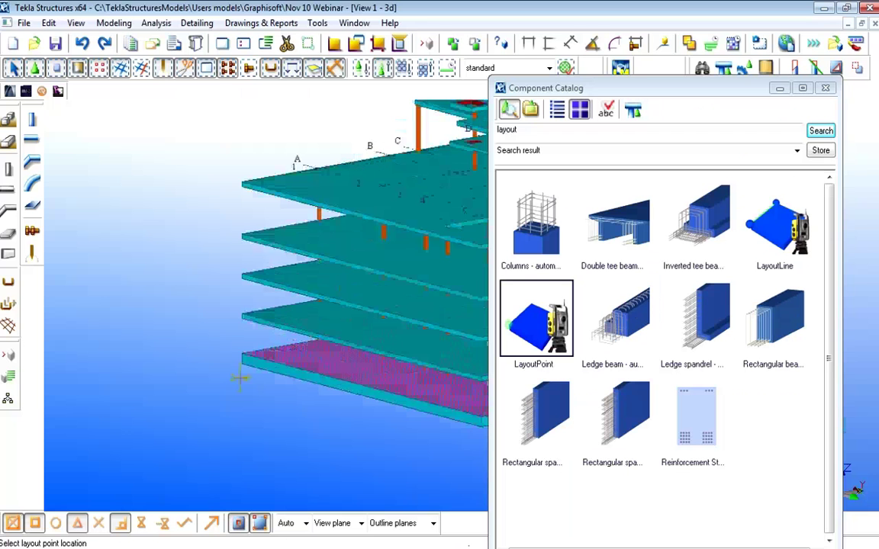
pyautogui.scroll(3, 242, 358)
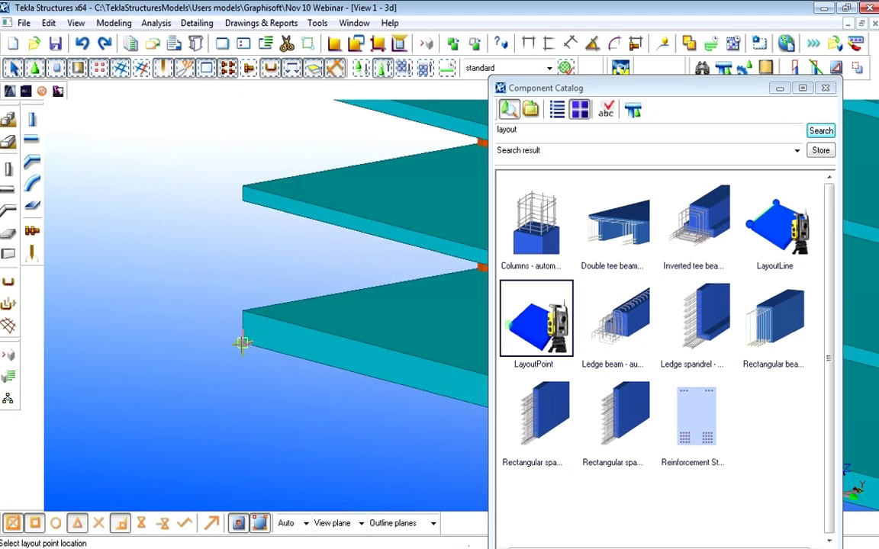
# - Place three layout points at slab corners and minimize the Component Catalog
pyautogui.click(241, 343)
pyautogui.scroll(5, 243, 355)
pyautogui.scroll(-6, 246, 357)
pyautogui.scroll(6, 343, 391)
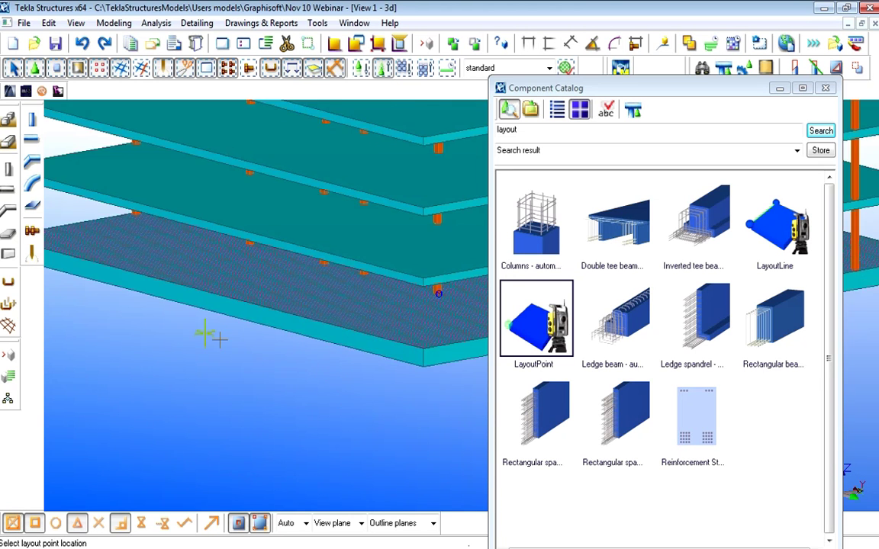
pyautogui.click(342, 288)
pyautogui.scroll(-8, 366, 305)
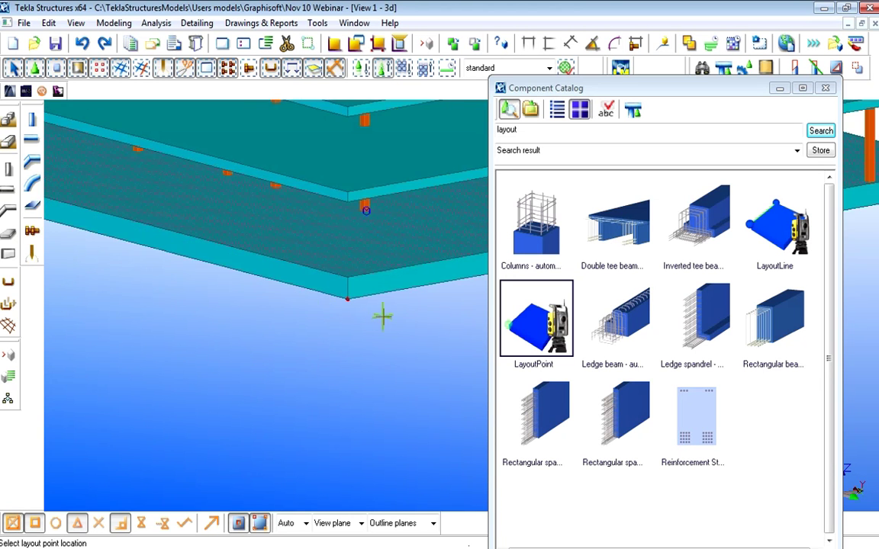
pyautogui.scroll(5, 427, 305)
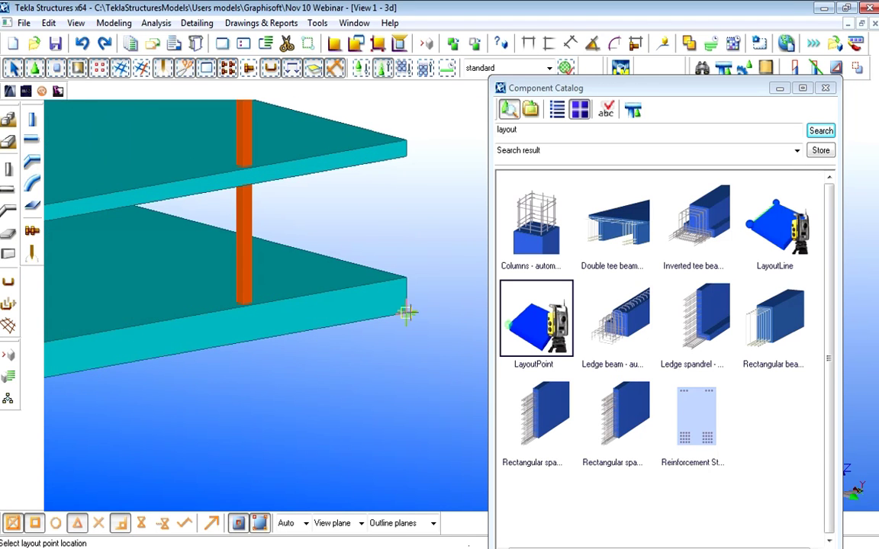
pyautogui.click(406, 310)
pyautogui.scroll(-5, 326, 401)
pyautogui.scroll(3, 328, 397)
pyautogui.rightClick(448, 221)
pyautogui.click(477, 228)
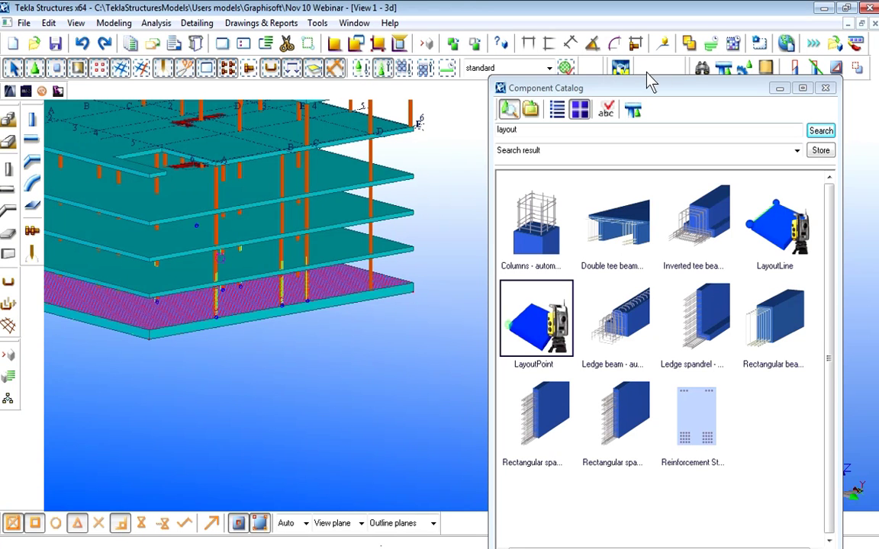
pyautogui.click(780, 89)
# - Select layout point (56000) New Point and open the export options for Trimble Export
pyautogui.click(648, 347)
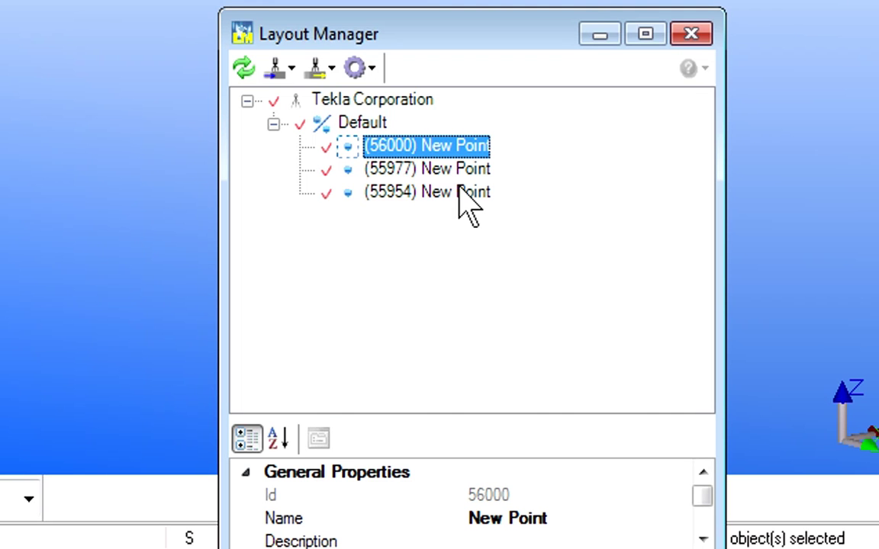
pyautogui.click(320, 69)
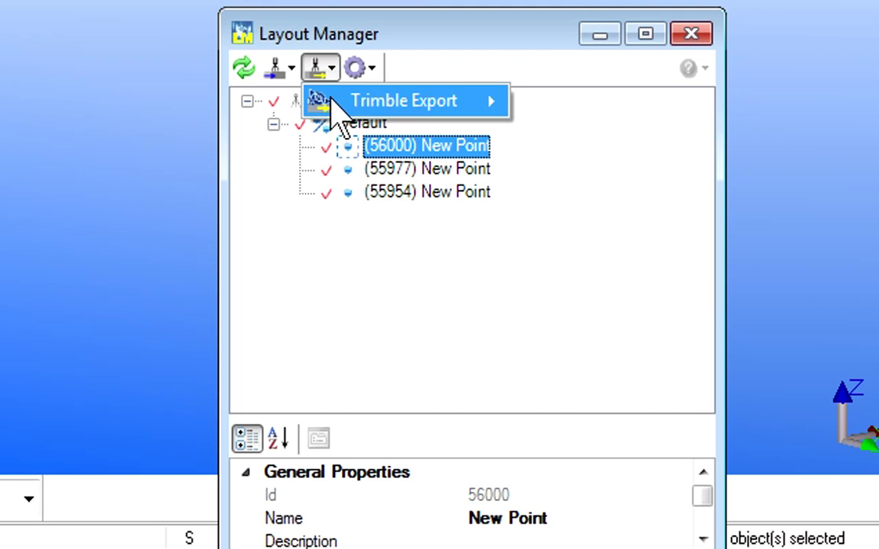
pyautogui.moveTo(336, 100)
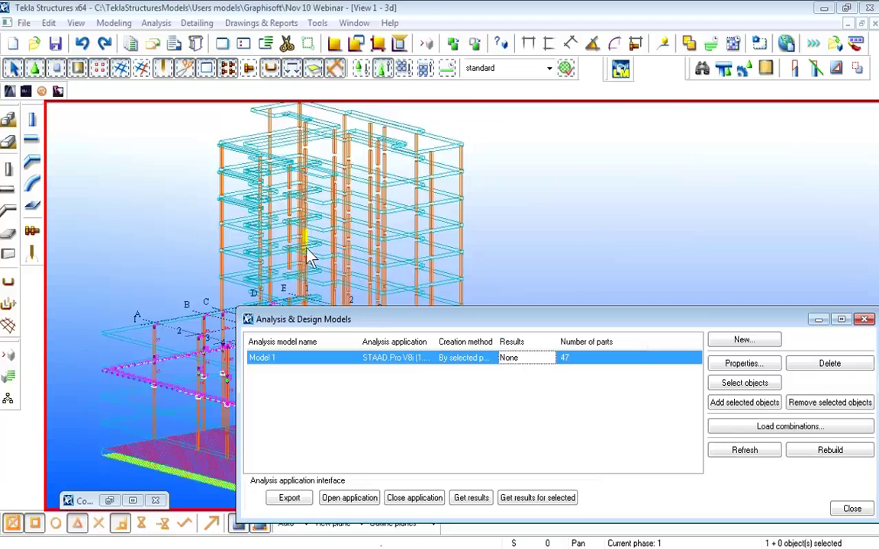
# - Send analysis Model 1 to STAAD.Pro, then close STAAD.Pro and dismiss the model-creation warnings
pyautogui.scroll(3, 308, 254)
pyautogui.scroll(5, 160, 340)
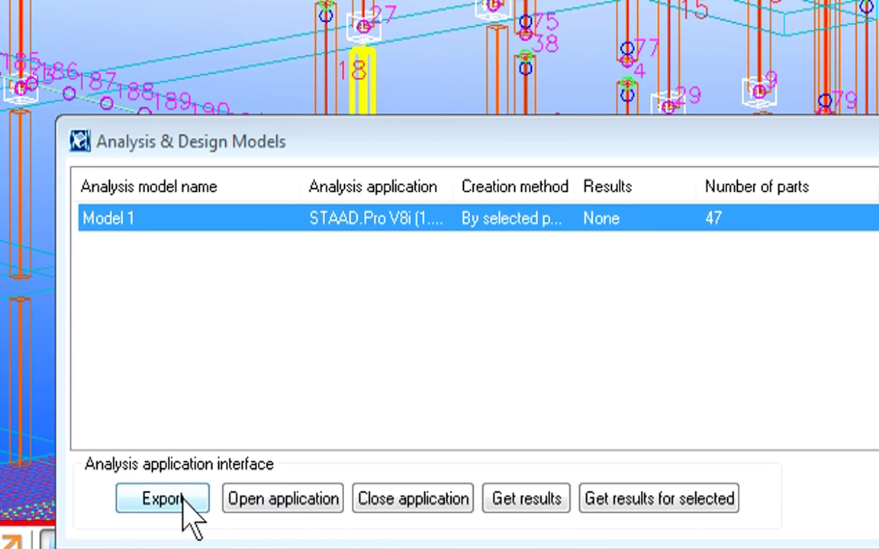
pyautogui.click(183, 502)
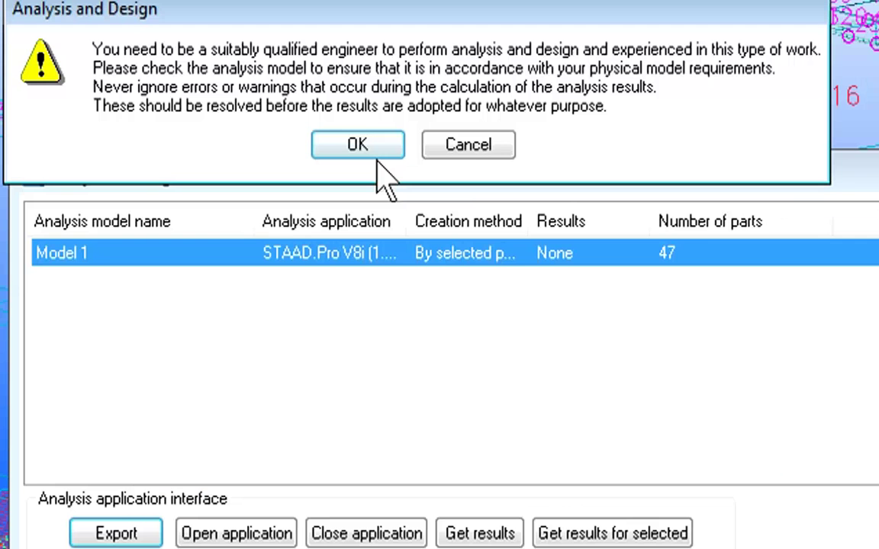
pyautogui.click(376, 156)
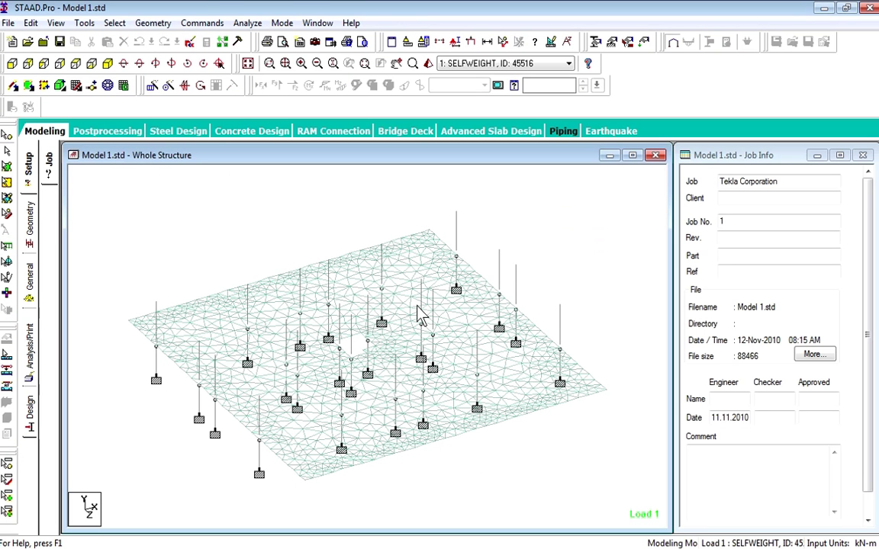
pyautogui.click(872, 8)
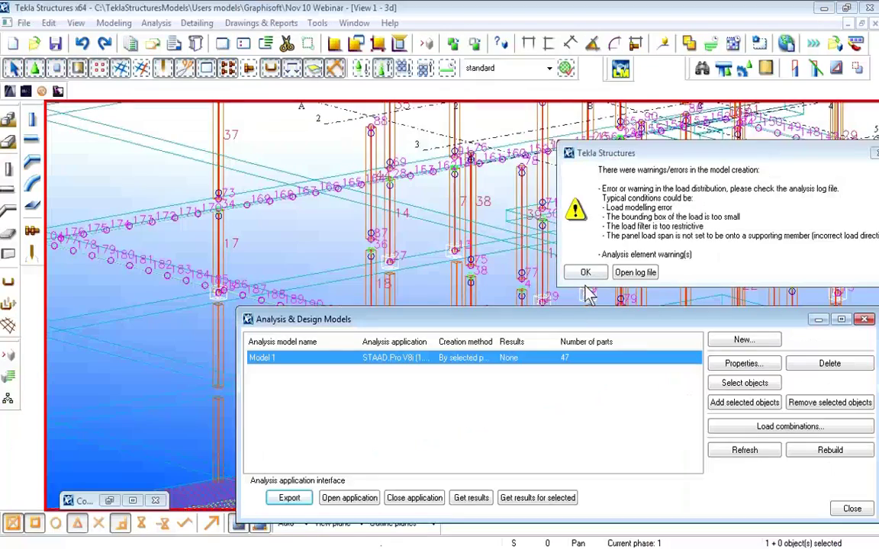
pyautogui.press('Return')
pyautogui.scroll(-5, 521, 222)
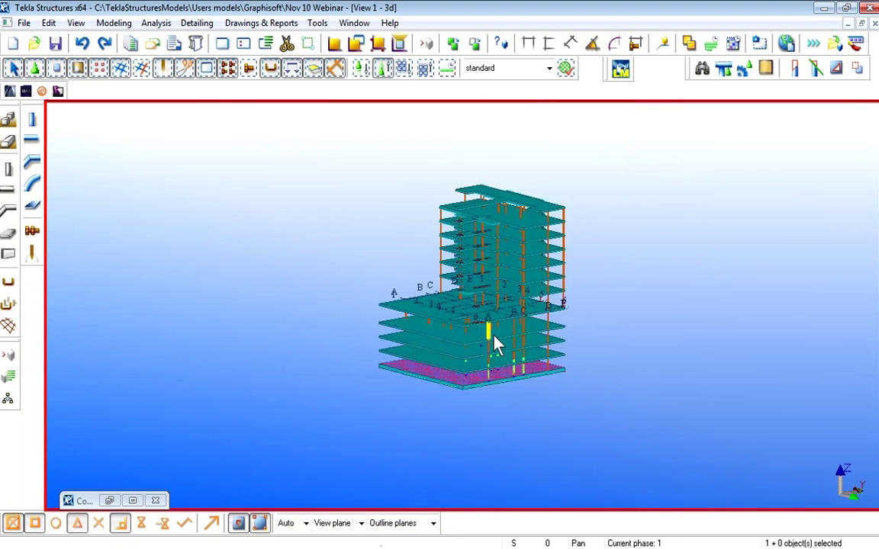
# - Export the entire model to ArchiCAD as Nov 10 Webinar, including bolts and reinforcing bars
pyautogui.keyDown('ctrl'); pyautogui.moveTo(492, 347); pyautogui.dragTo(293, 441, button='middle'); pyautogui.keyUp('ctrl')
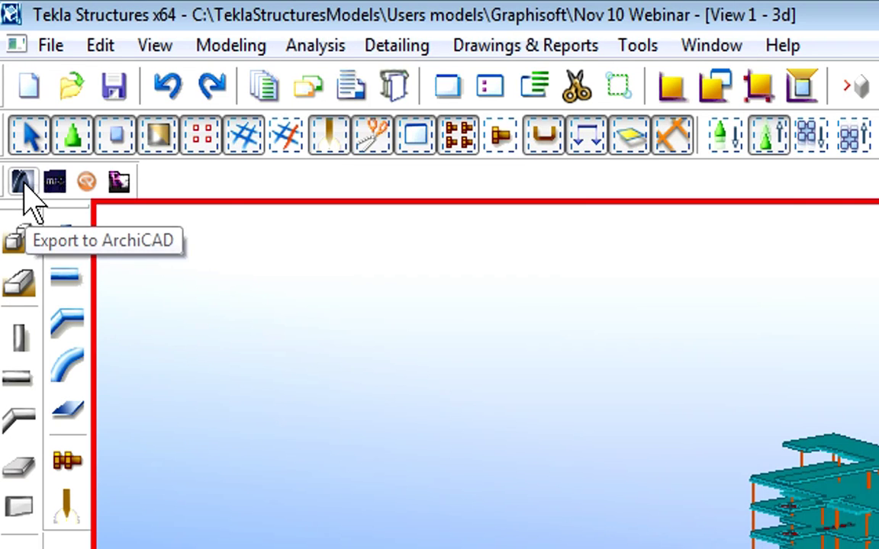
pyautogui.click(22, 183)
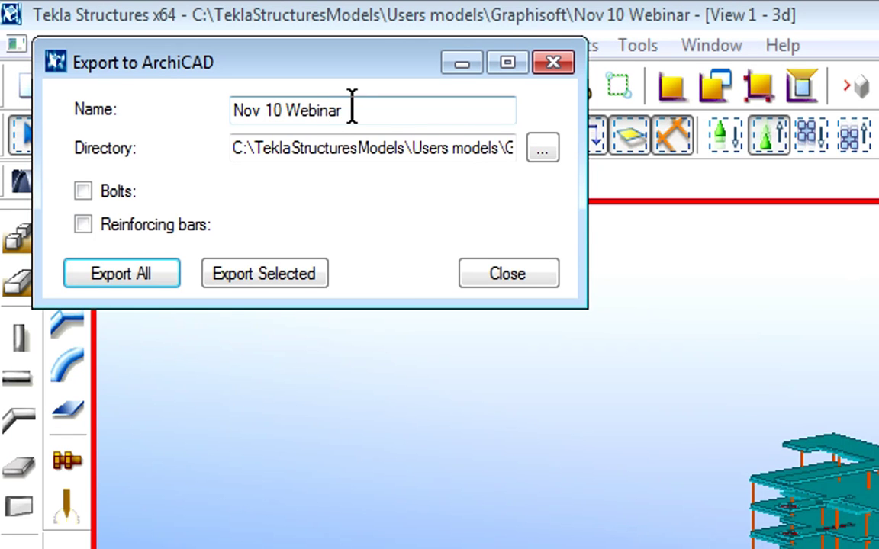
pyautogui.click(309, 110)
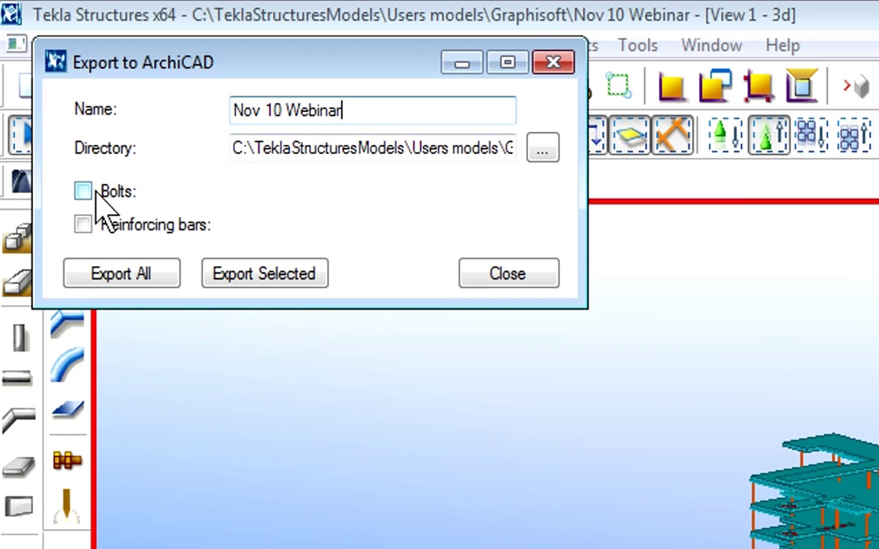
pyautogui.click(83, 191)
pyautogui.click(83, 224)
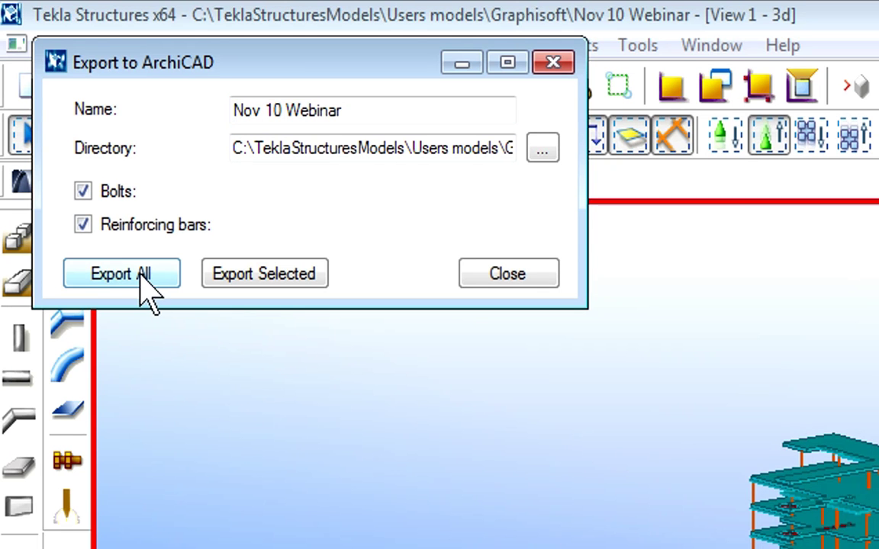
pyautogui.click(133, 278)
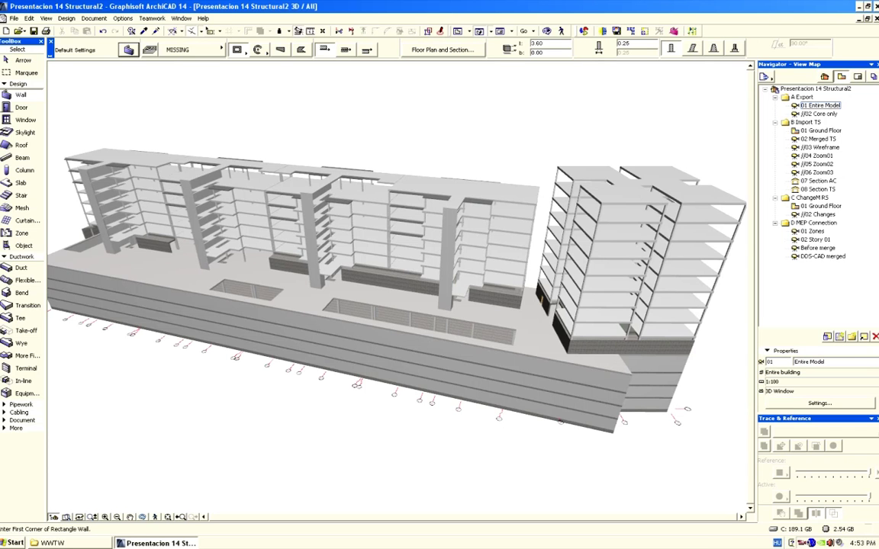
# - On the 01 Ground Floor plan, begin a File Special > Merge of Tekla model.ifc and view the translator choices
pyautogui.doubleClick(829, 131)
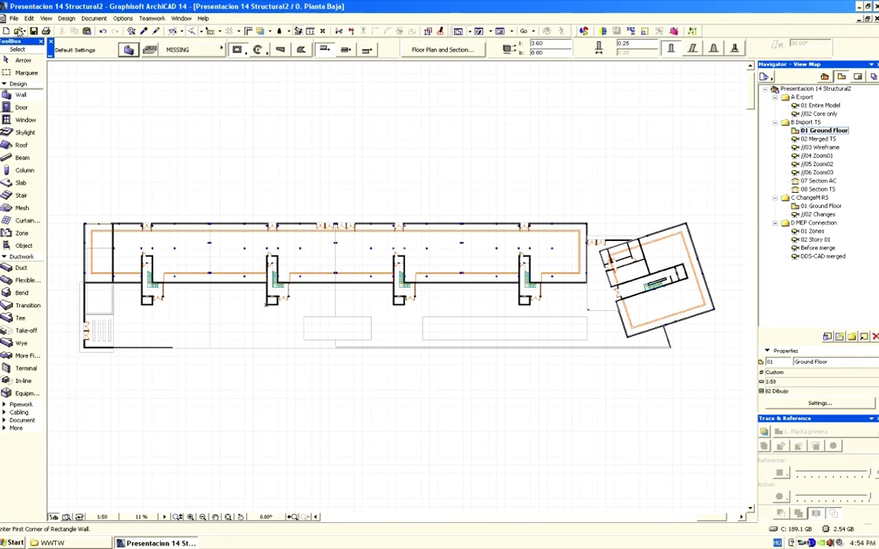
pyautogui.click(13, 18)
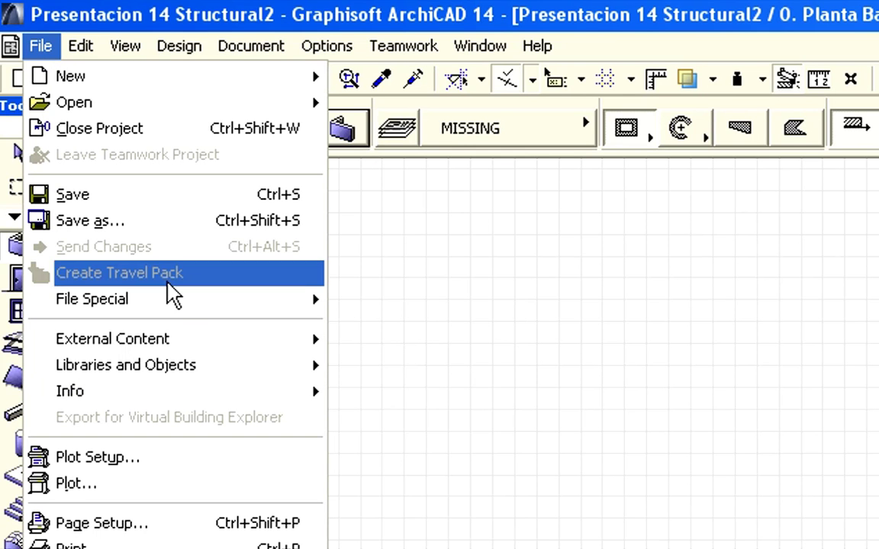
pyautogui.moveTo(316, 302)
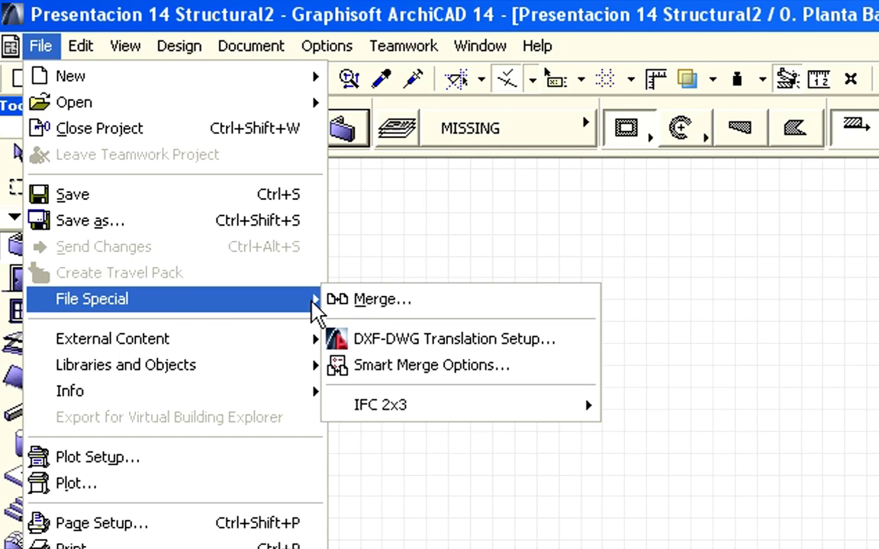
pyautogui.click(406, 309)
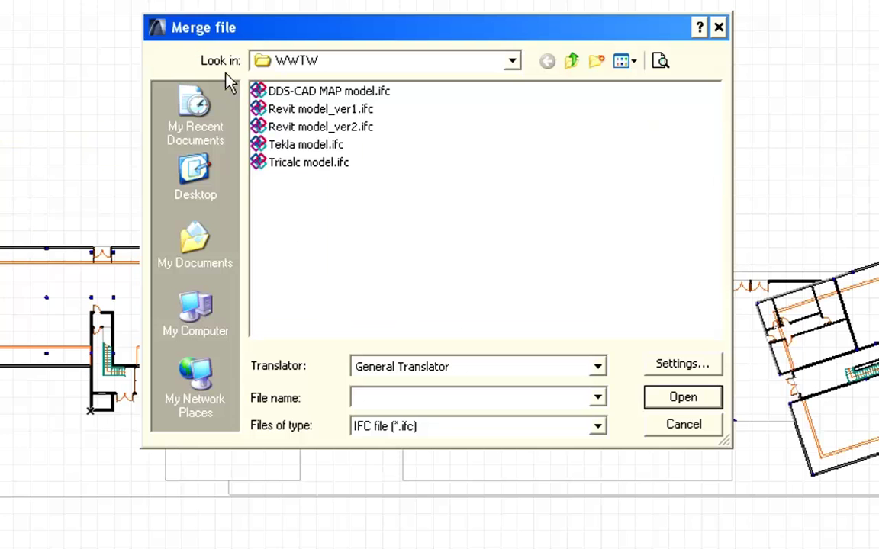
pyautogui.click(321, 147)
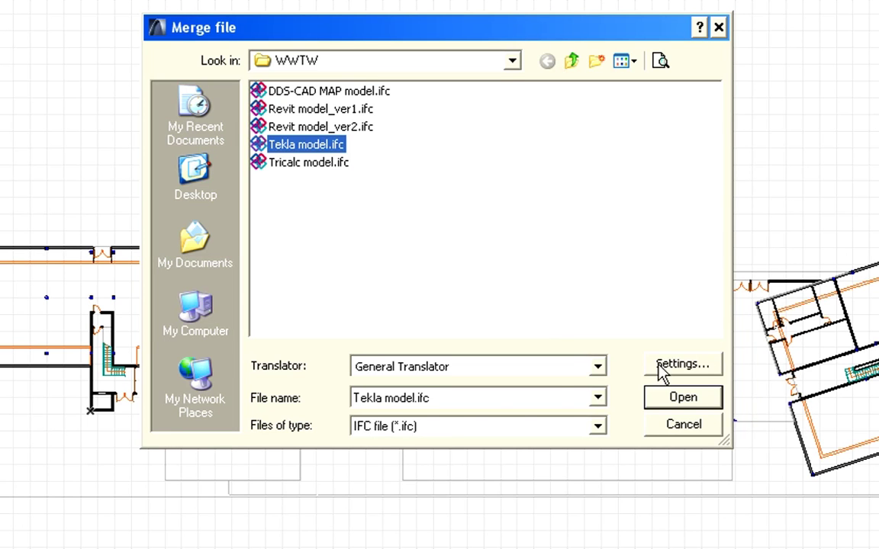
pyautogui.click(597, 366)
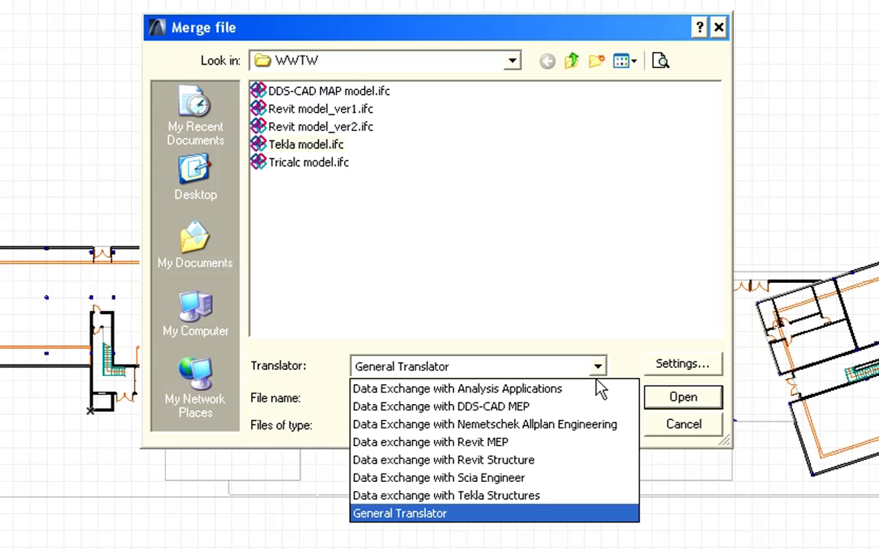